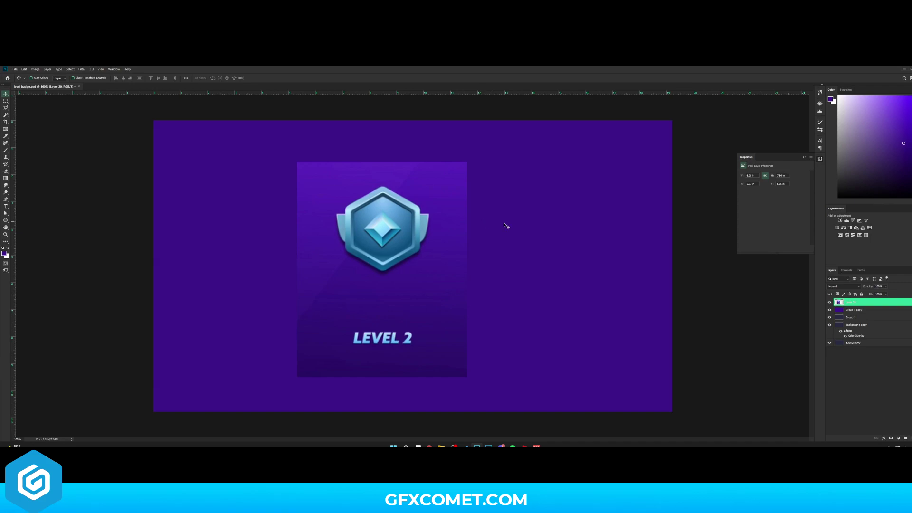
Draw a six-sided polygon about 490 px wide on a new layer beside the LEVEL 2 badge card
key("ctrl+shift+alt+n")
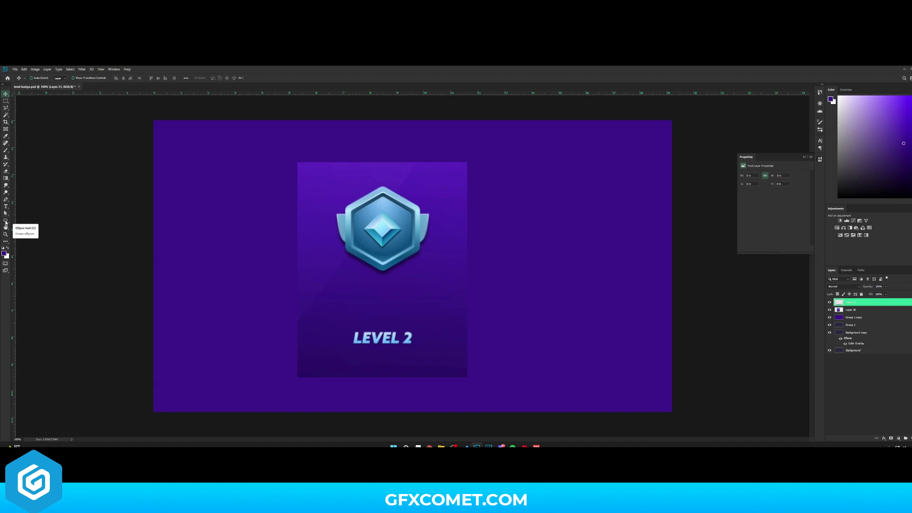
left_click(7, 222)
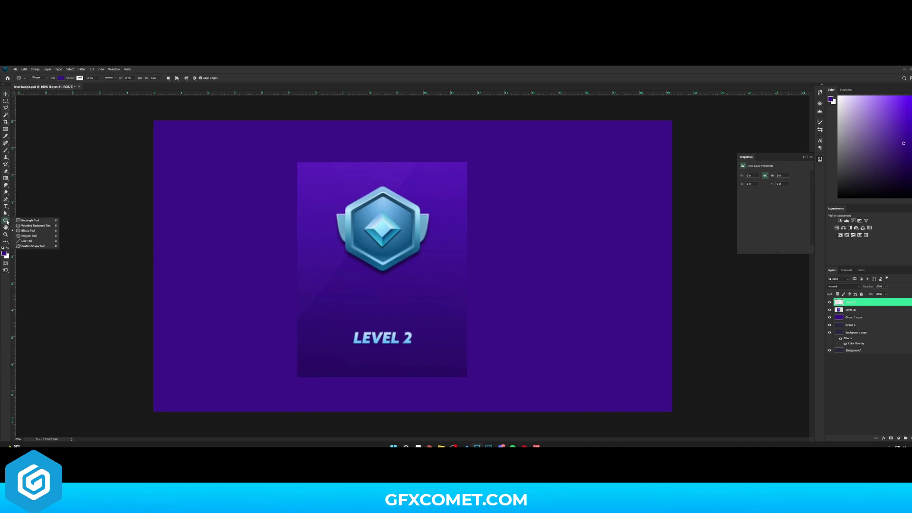
left_click(30, 236)
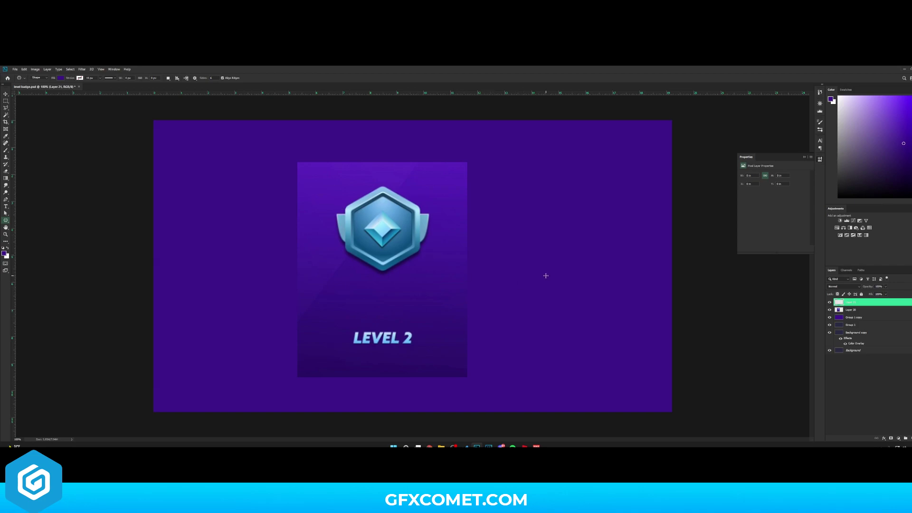
left_click_drag(546, 276, 571, 199)
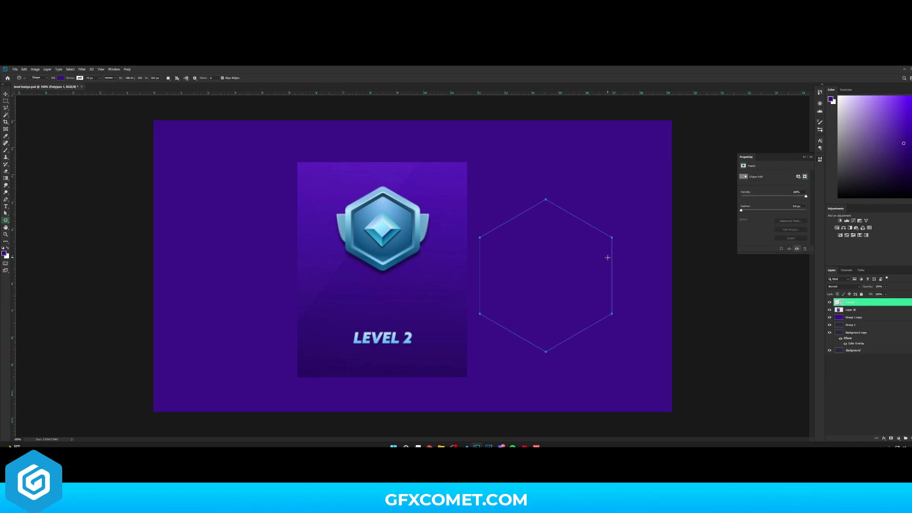
key("v")
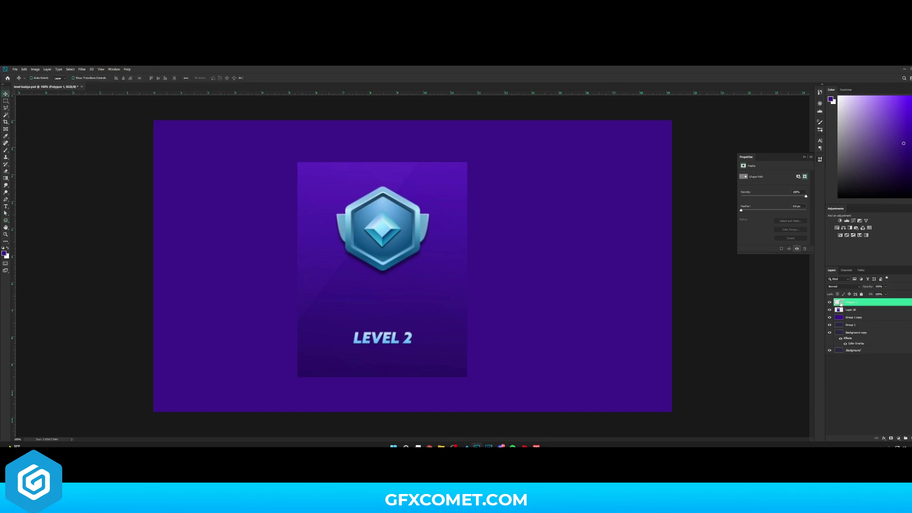
Set the hexagon's fill colour to white (ffffff) and move it slightly farther from the badge card
double_click(839, 302)
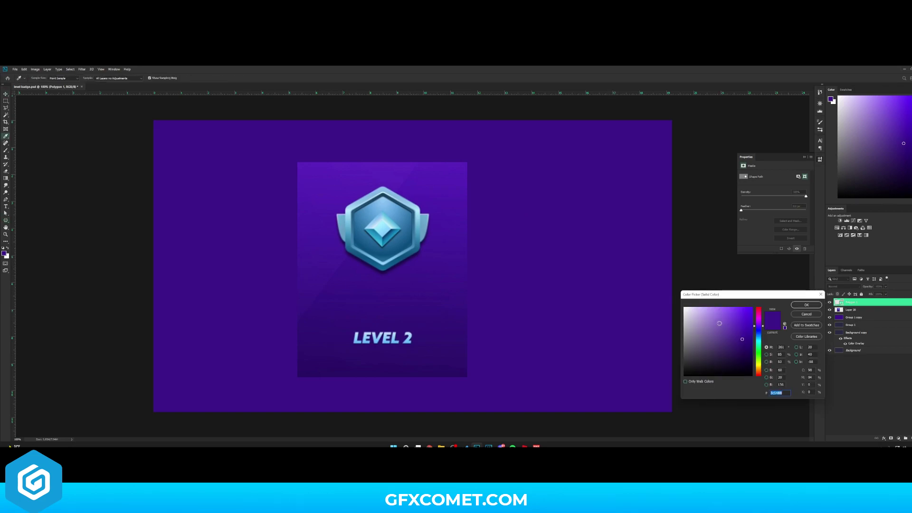
type("ffffff")
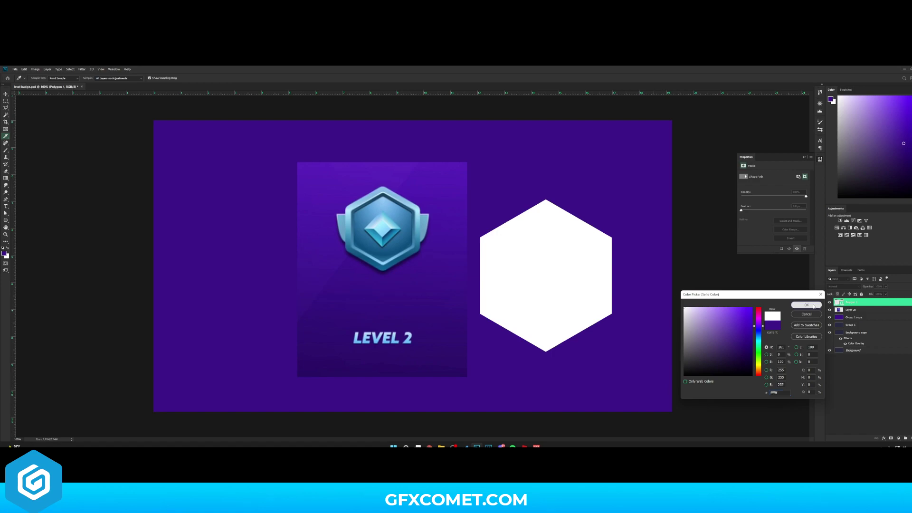
left_click(807, 304)
left_click_drag(556, 257, 566, 256)
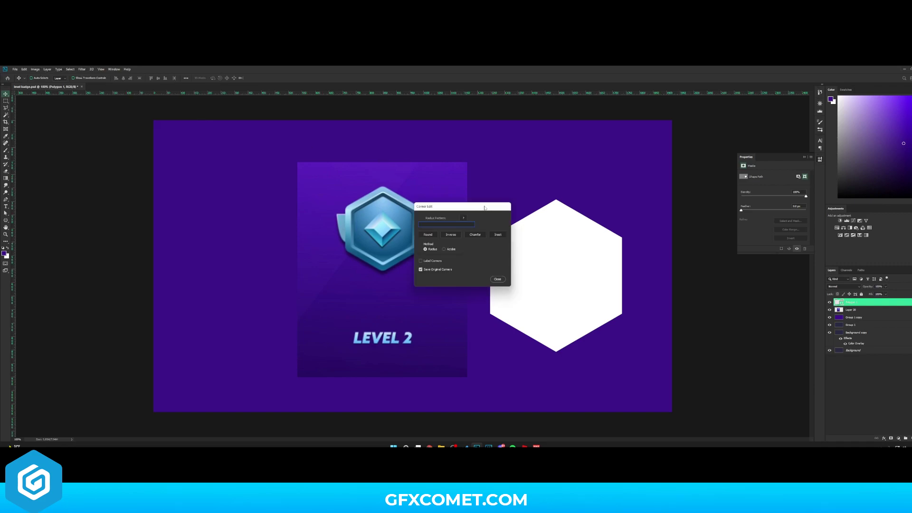
Round the white hexagon's corners with a radius of 25 in Corner Edit
left_click_drag(485, 207, 679, 168)
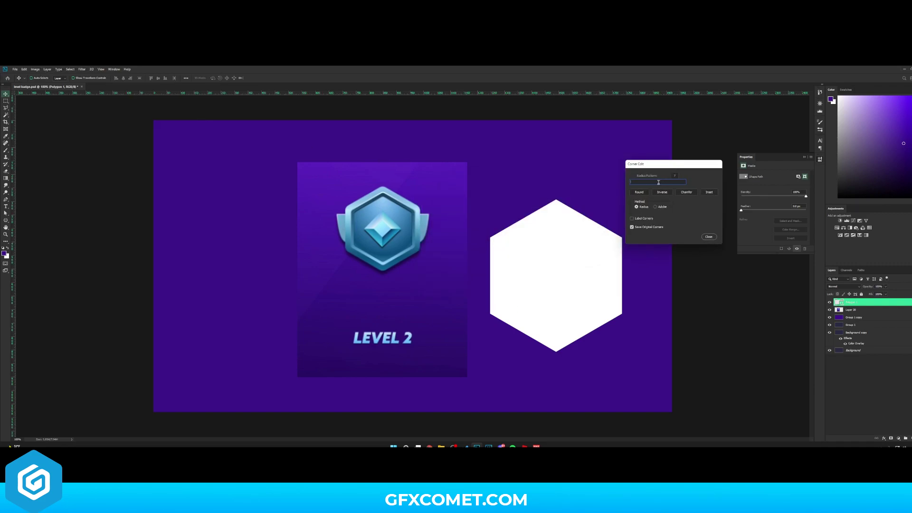
left_click(642, 194)
type("25")
left_click(640, 193)
left_click(711, 237)
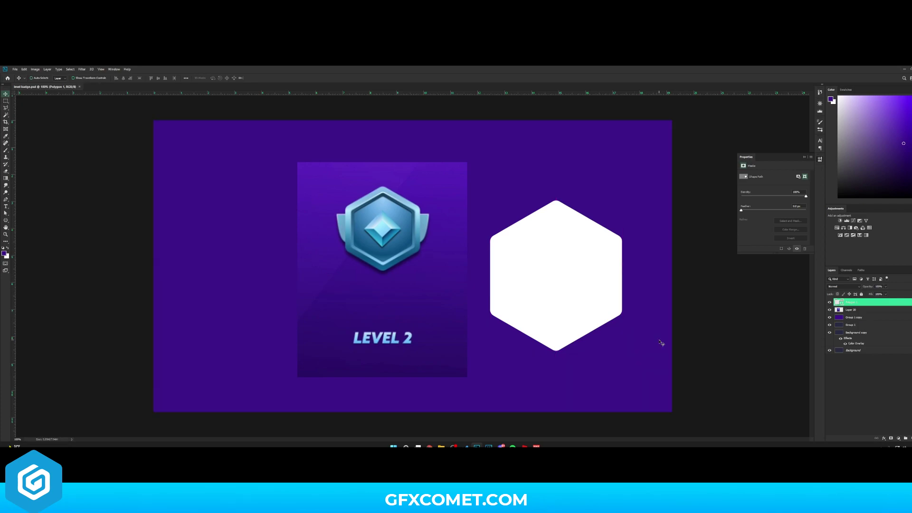
Add a linear Gradient Overlay to the hexagon with Normal blending, 100% opacity and Reverse turned off
right_click(857, 305)
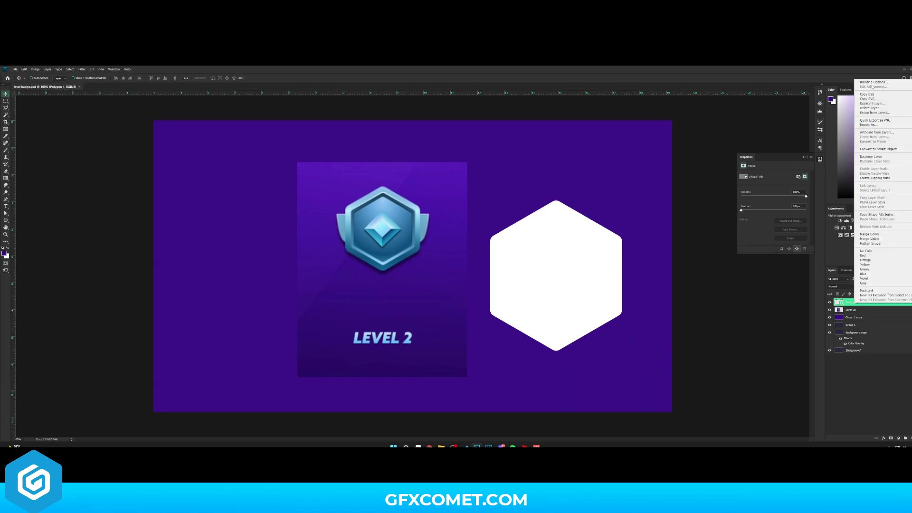
left_click(874, 85)
left_click_drag(448, 257, 183, 240)
left_click(148, 353)
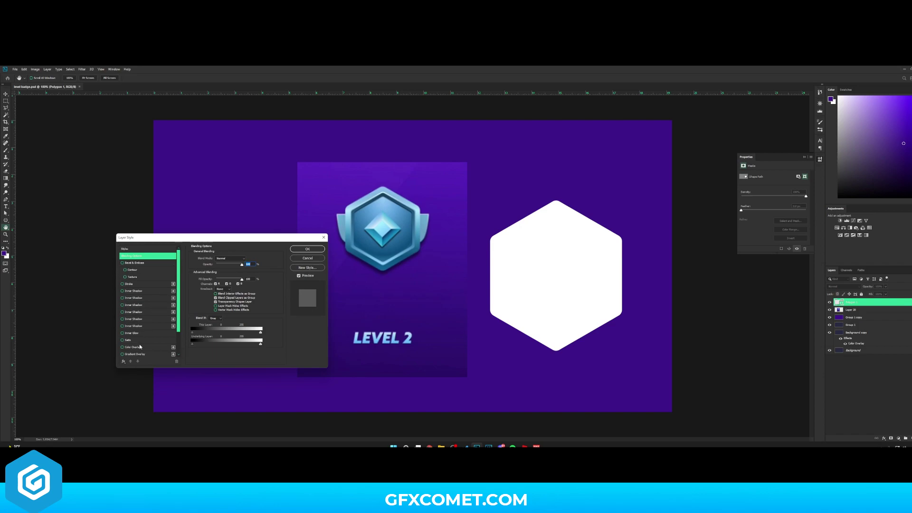
left_click(225, 258)
left_click(226, 260)
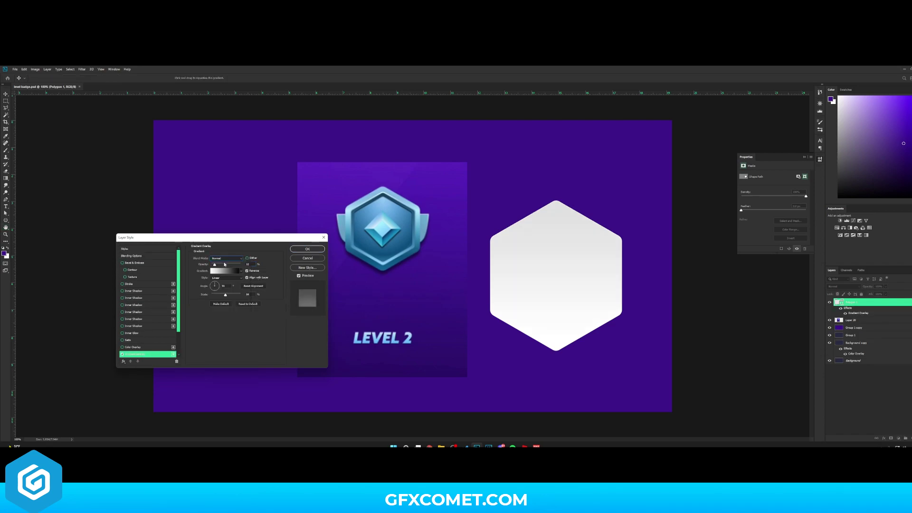
left_click_drag(218, 267, 253, 274)
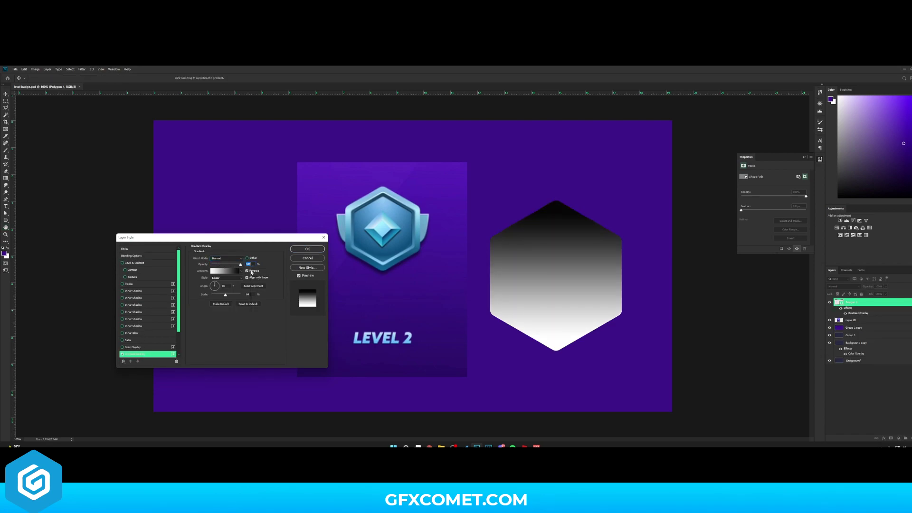
left_click(251, 271)
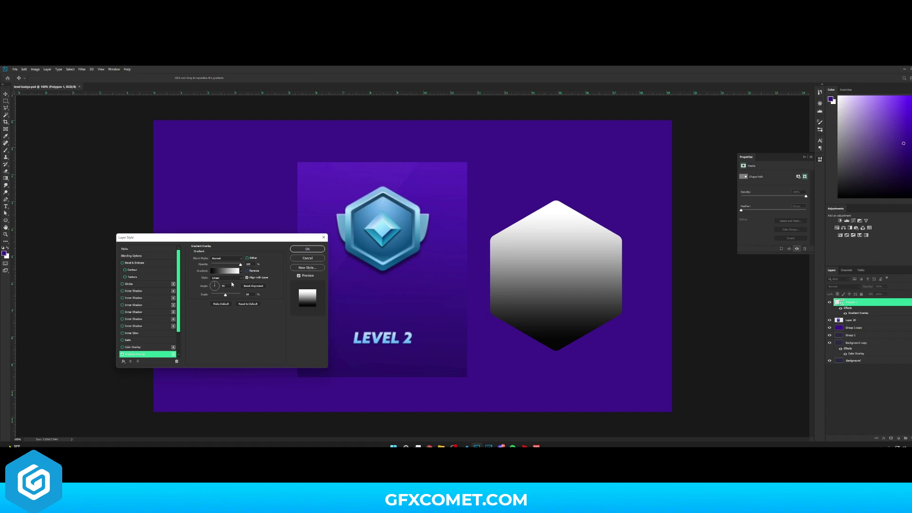
Recolour the overlay gradient from dark blue to light blue, sampling both stop colours from the reference badge
left_click(227, 274)
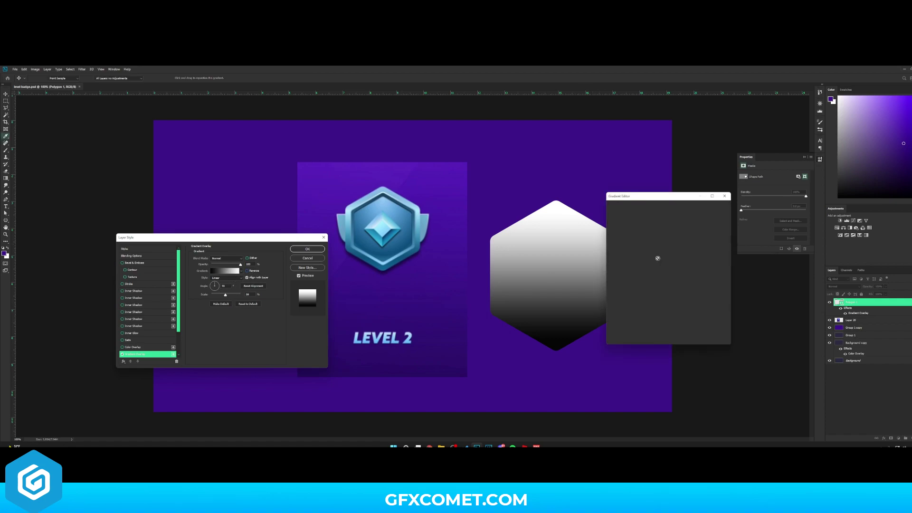
double_click(613, 308)
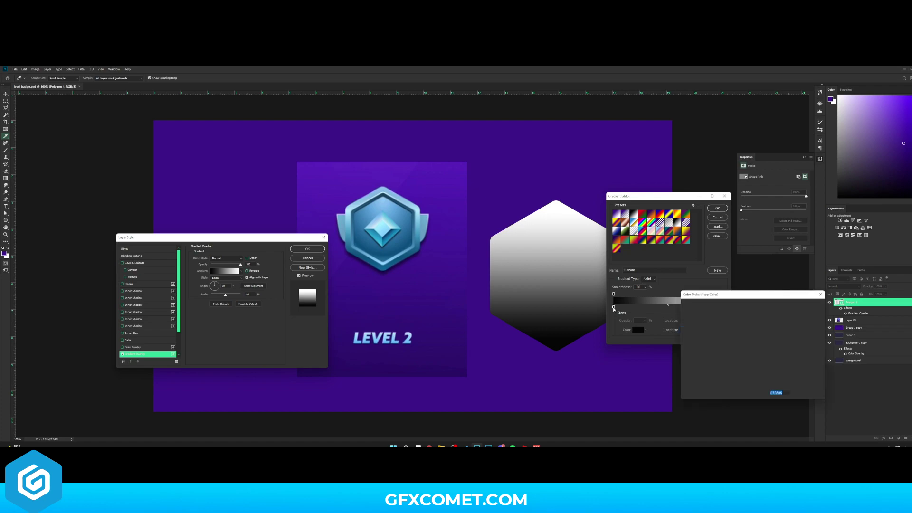
left_click(405, 251)
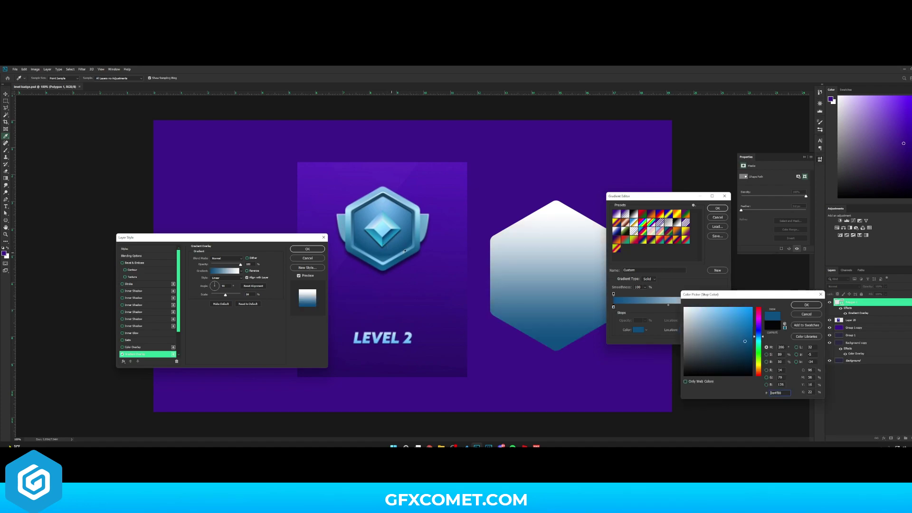
left_click(806, 304)
double_click(722, 308)
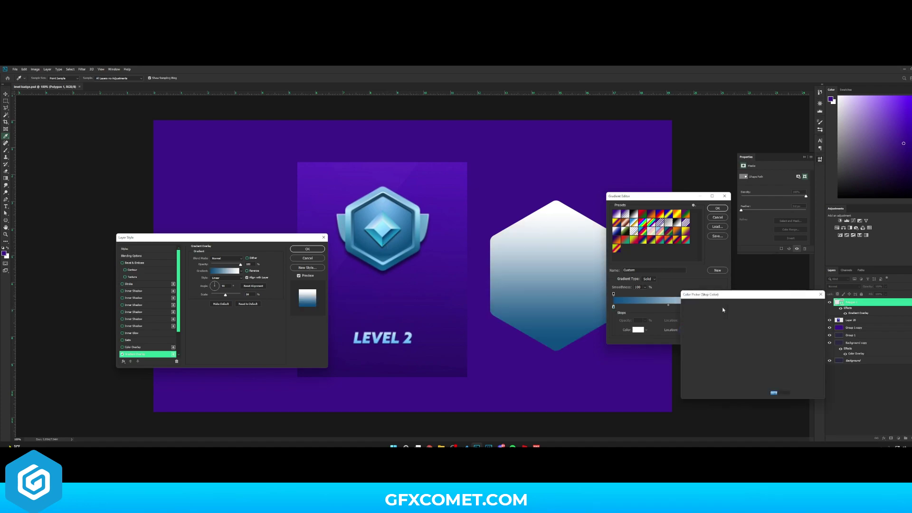
left_click(383, 203)
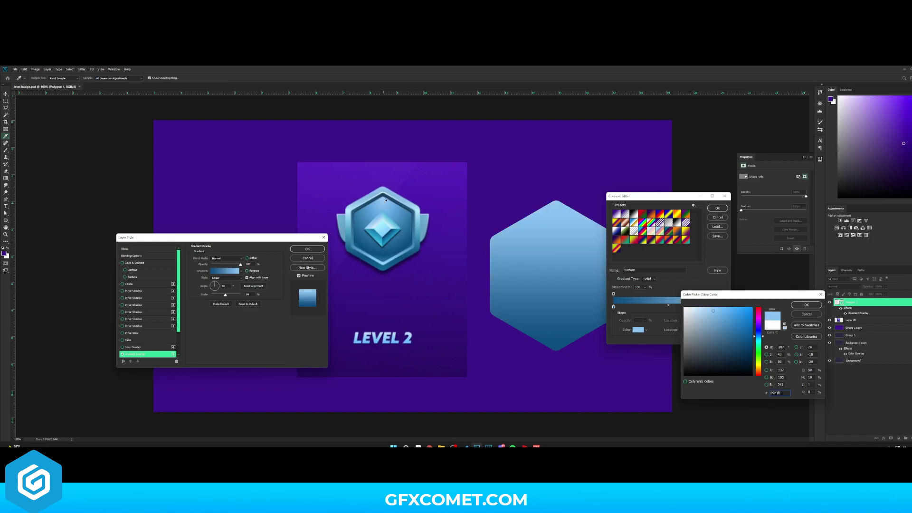
left_click(387, 204)
left_click(806, 304)
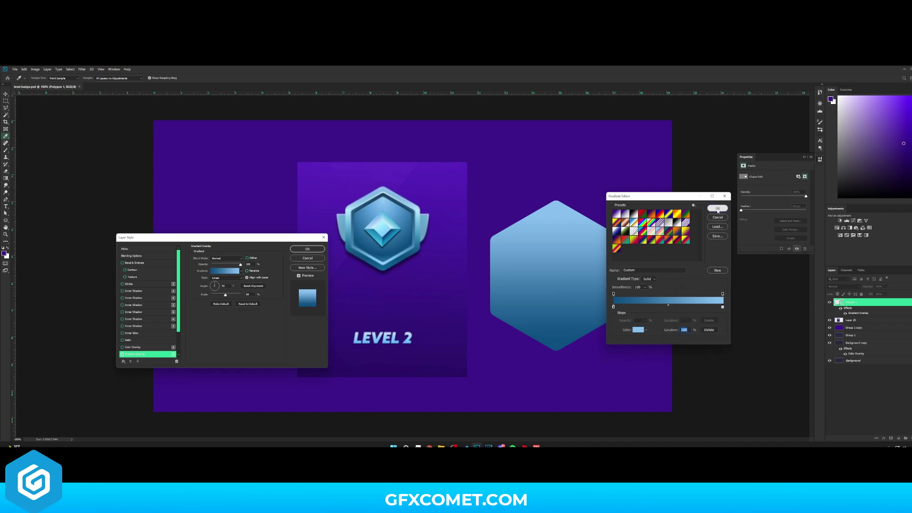
key("Return")
Add a black Overlay inner shadow at a -90° angle to the hexagon, adjusting its distance, size and opacity to soften it
mouse_move(272, 237)
left_mouse_down()
mouse_move(749, 254)
mouse_move(261, 230)
left_mouse_up()
left_click(134, 285)
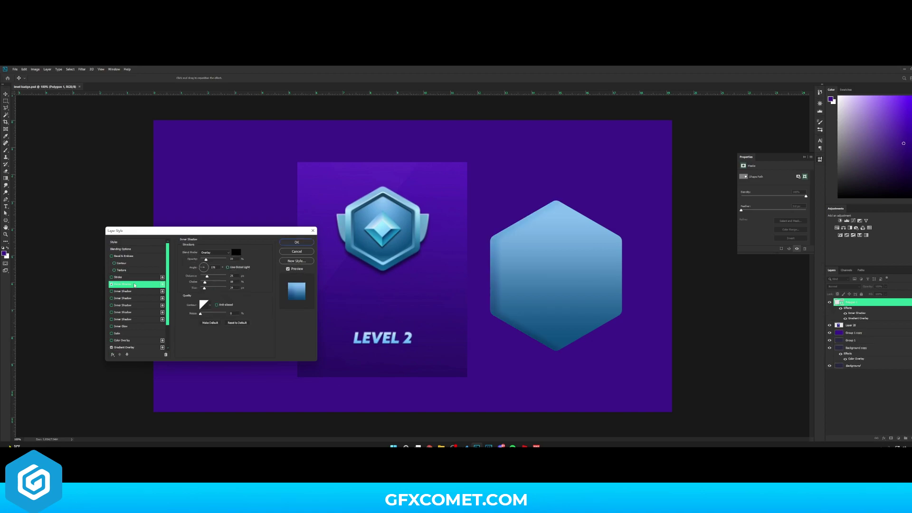
mouse_move(205, 276)
left_mouse_down()
mouse_move(221, 259)
mouse_move(204, 265)
mouse_move(204, 276)
left_mouse_up()
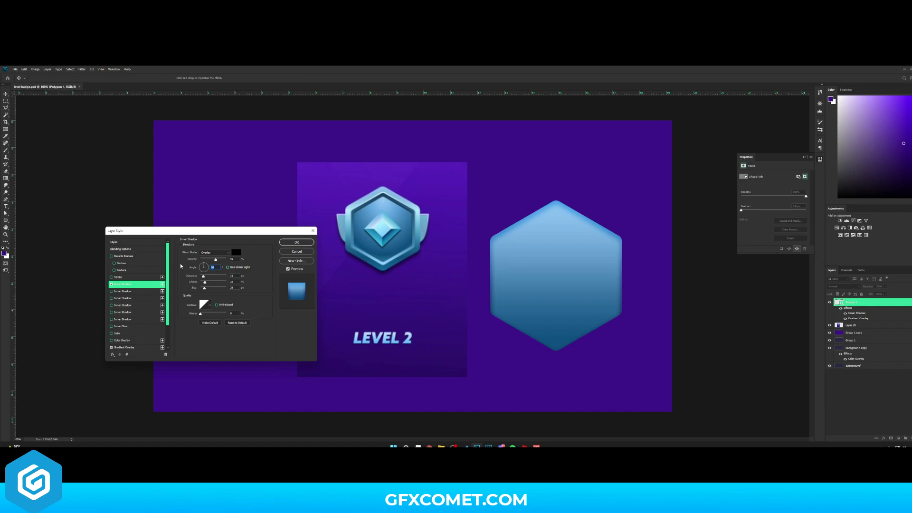
type("-90")
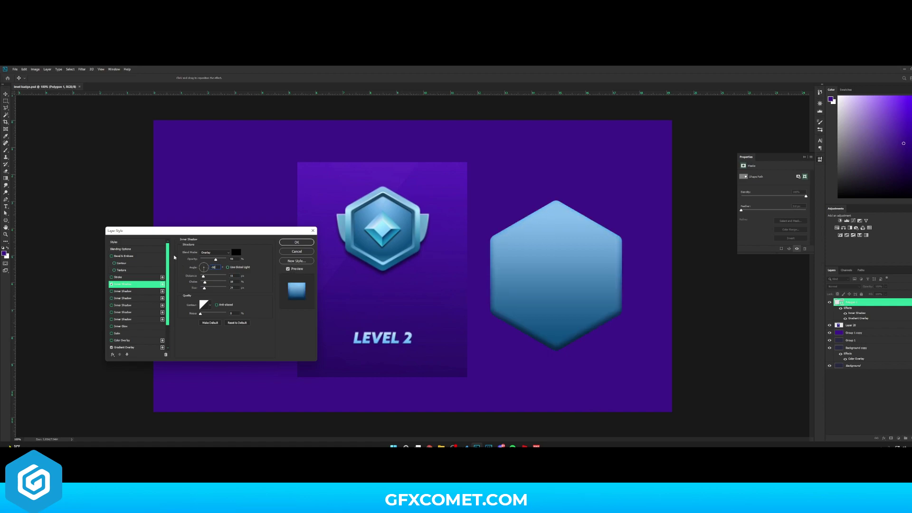
mouse_move(203, 276)
left_mouse_down()
mouse_move(201, 290)
mouse_move(206, 277)
mouse_move(213, 288)
mouse_move(219, 259)
mouse_move(211, 262)
left_mouse_up()
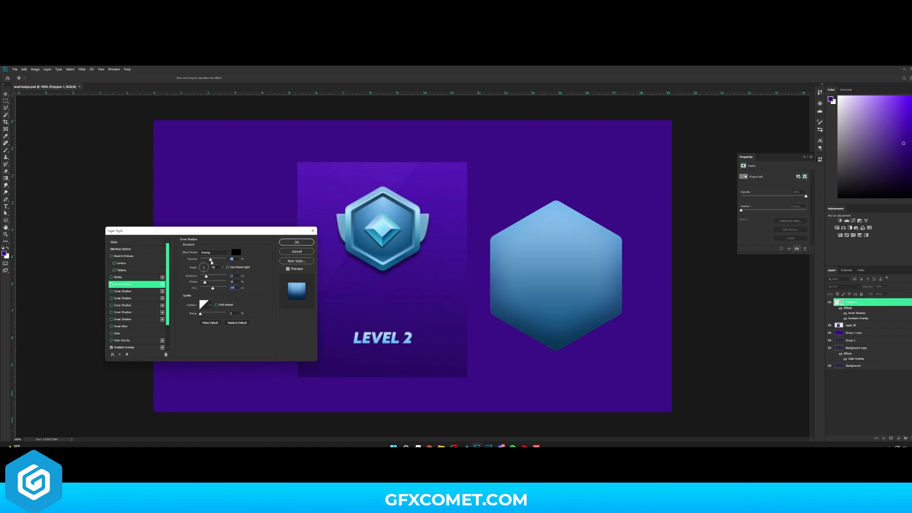
left_click(296, 242)
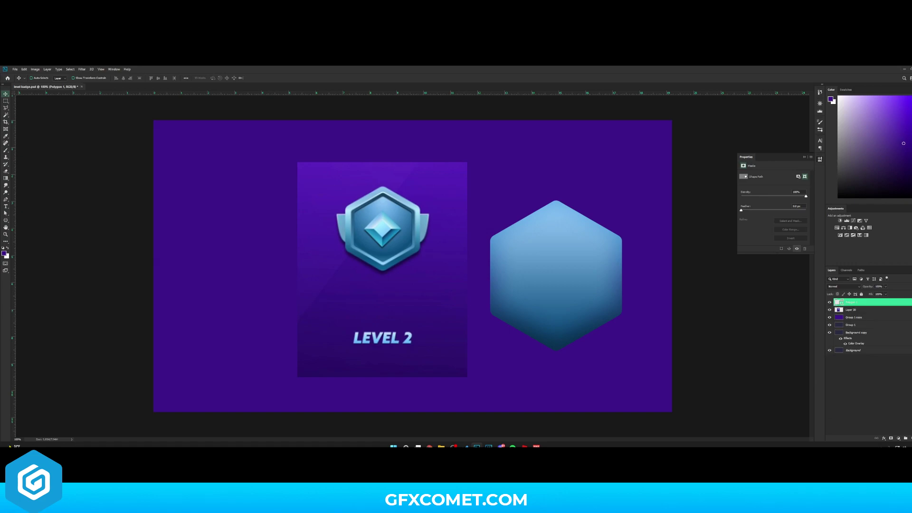
Duplicate the hexagon layer and strip the copy of its layer style and fill
key("ctrl+j")
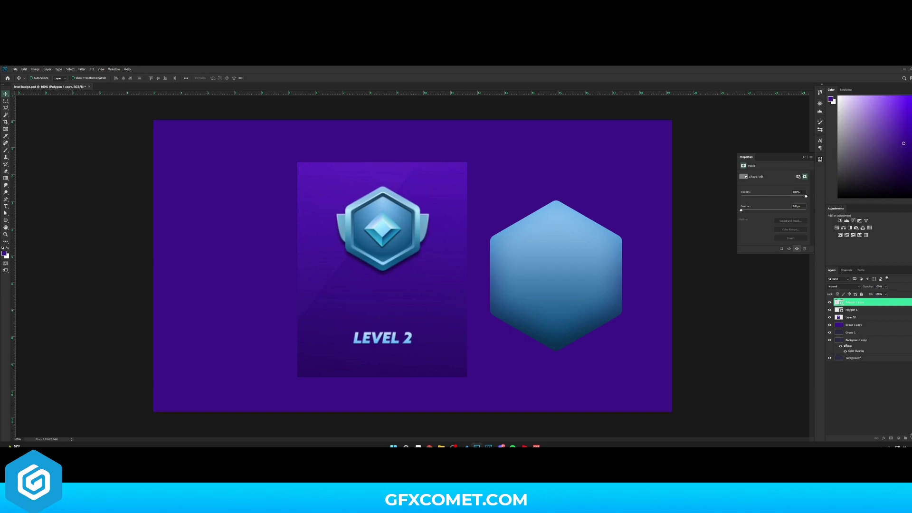
left_click_drag(911, 435, 911, 437)
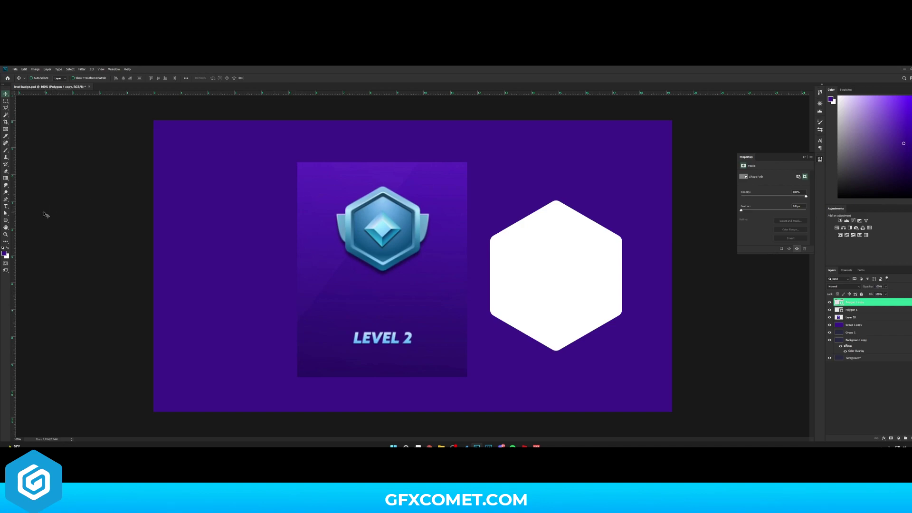
left_click(6, 220)
left_click(60, 79)
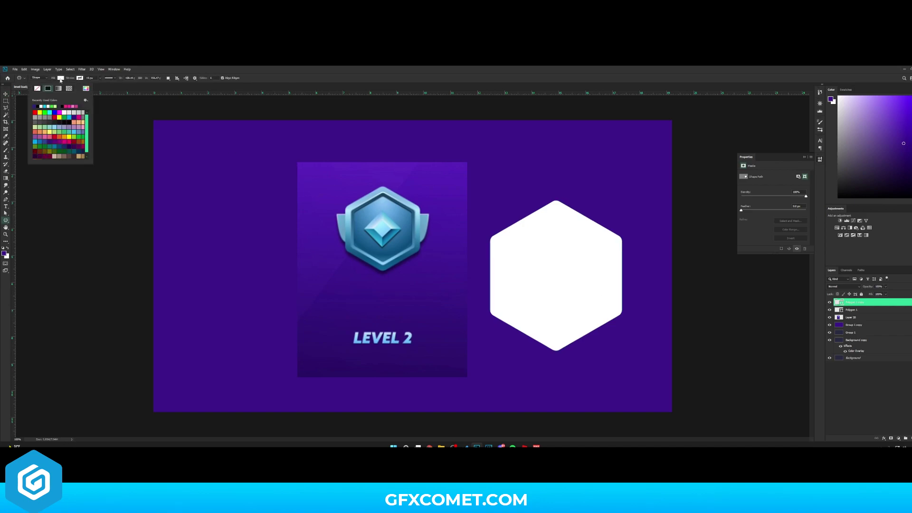
left_click(58, 88)
Give the unfilled hexagon copy a solid white stroke
left_click(80, 79)
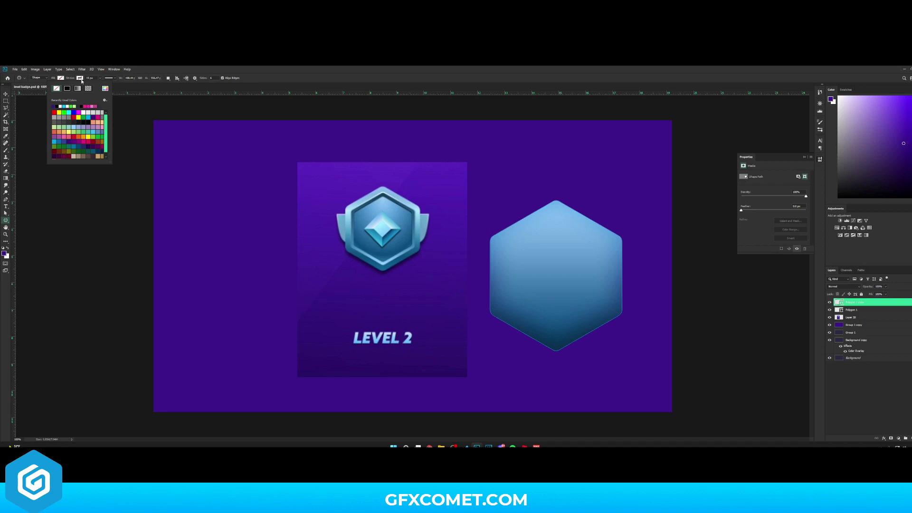
left_click(68, 88)
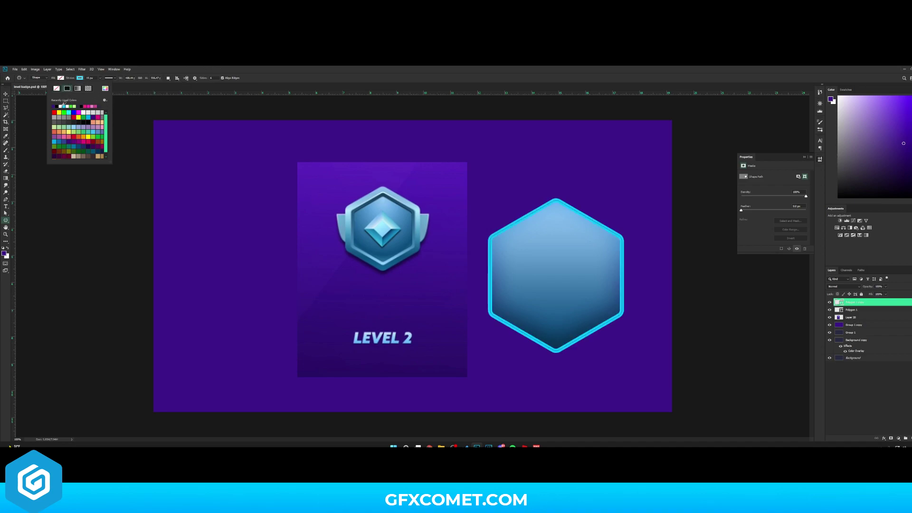
left_click(64, 106)
left_click(65, 106)
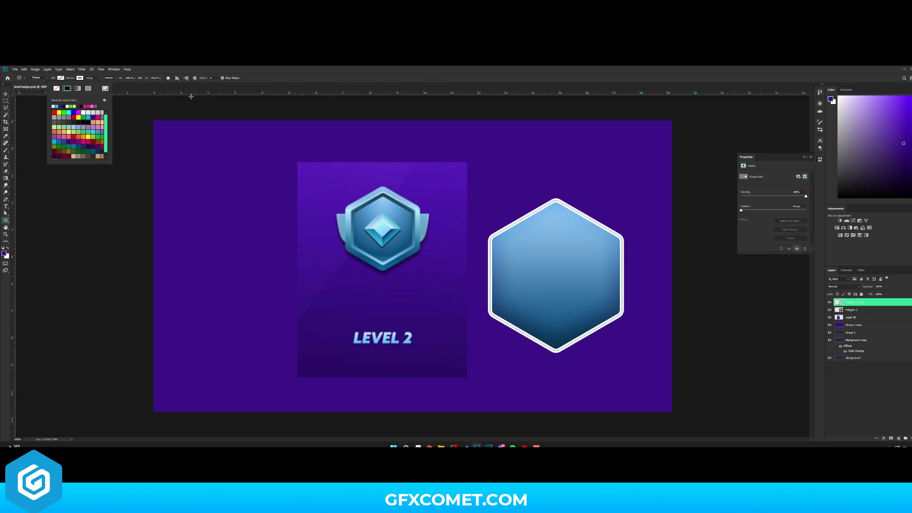
Thicken the white stroke of the hexagon copy
double_click(89, 78)
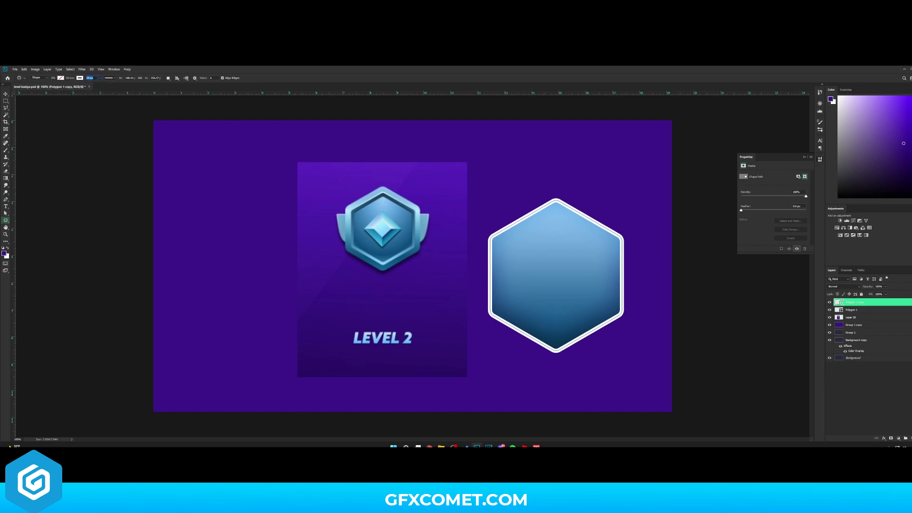
type("30")
key("Return")
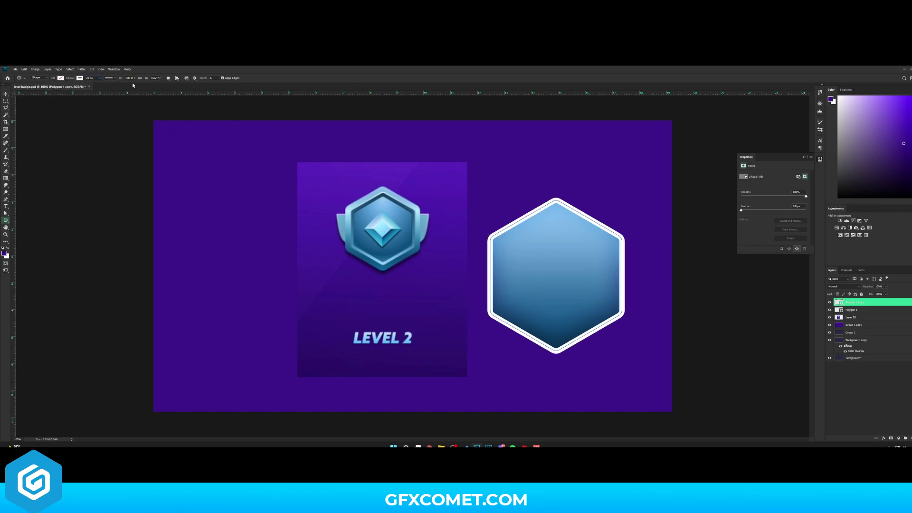
key("Down")
key("Down")
key("Return")
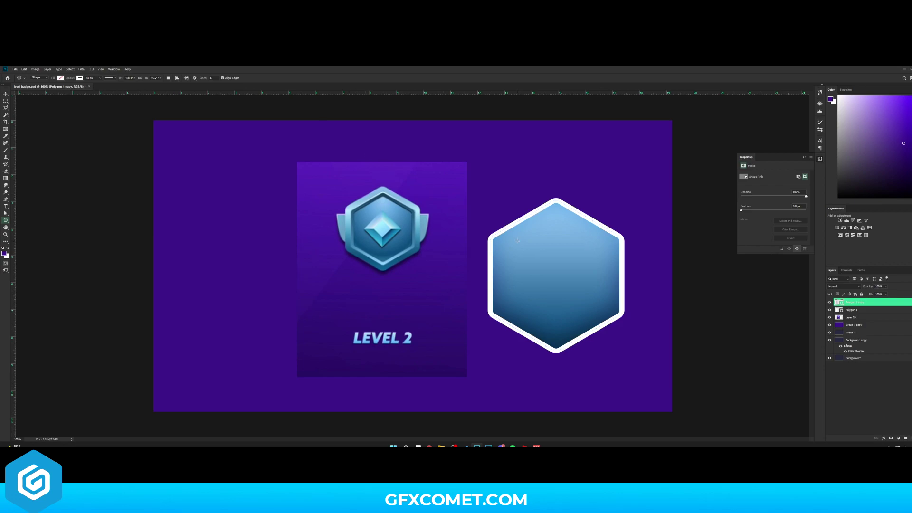
Align the hexagon copy's white stroke to the outside of its path and fit the outline around the blue hexagon with Free Transform
left_click(112, 79)
left_click(91, 134)
left_click(94, 148)
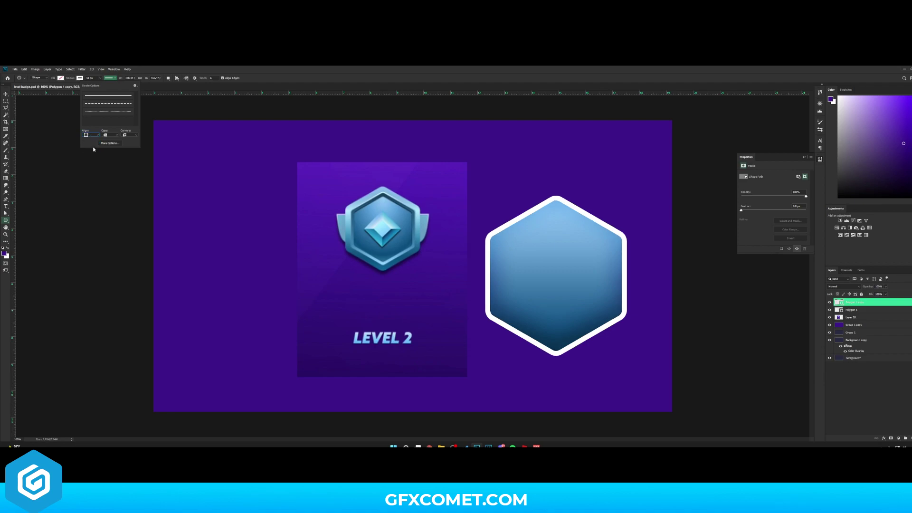
left_click(6, 94)
key("ctrl+t")
left_click_drag(628, 195, 627, 195)
key("Return")
left_click_drag(624, 204, 648, 211)
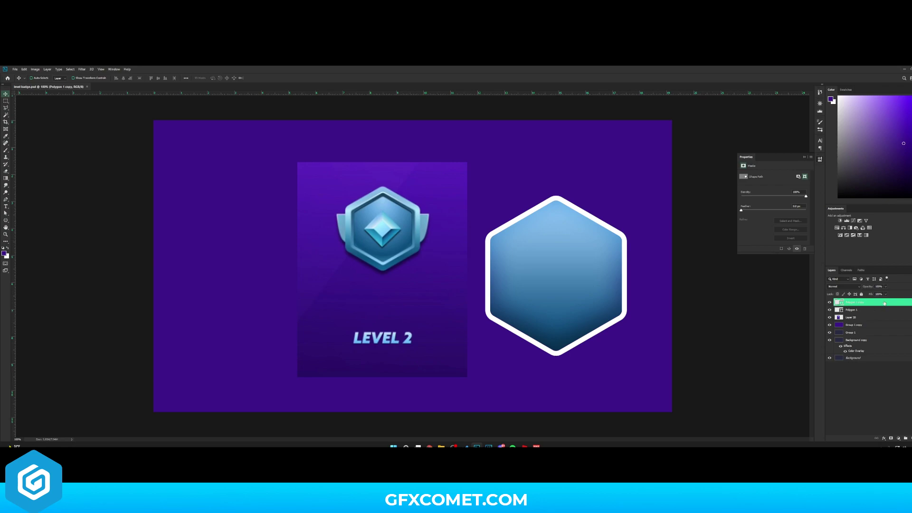
Add a Gradient Overlay to the hexagon outline and change the gradient's dark stop to a deeper blue
key("ctrl+plus")
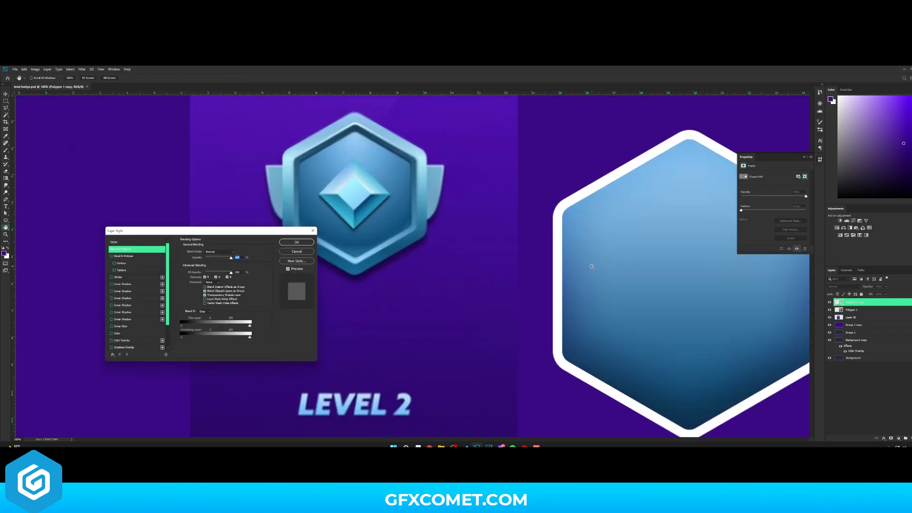
left_click_drag(272, 233, 210, 229)
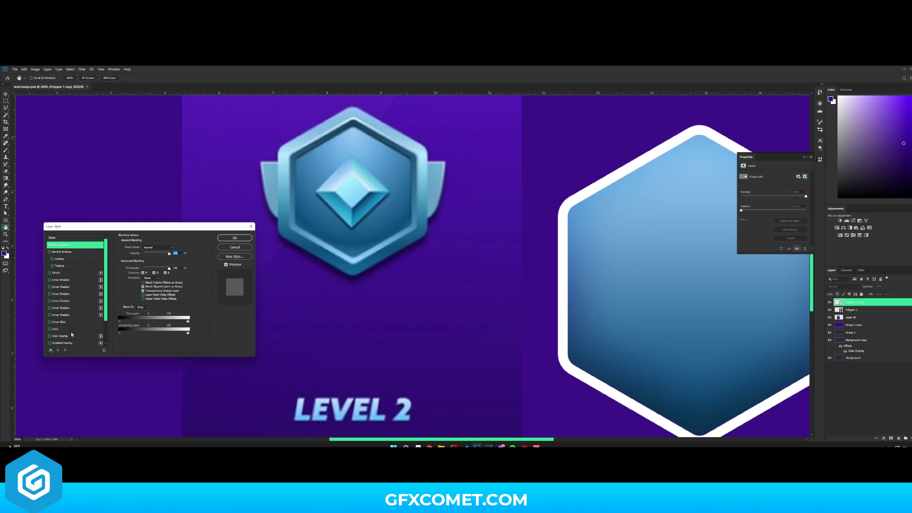
left_click(62, 342)
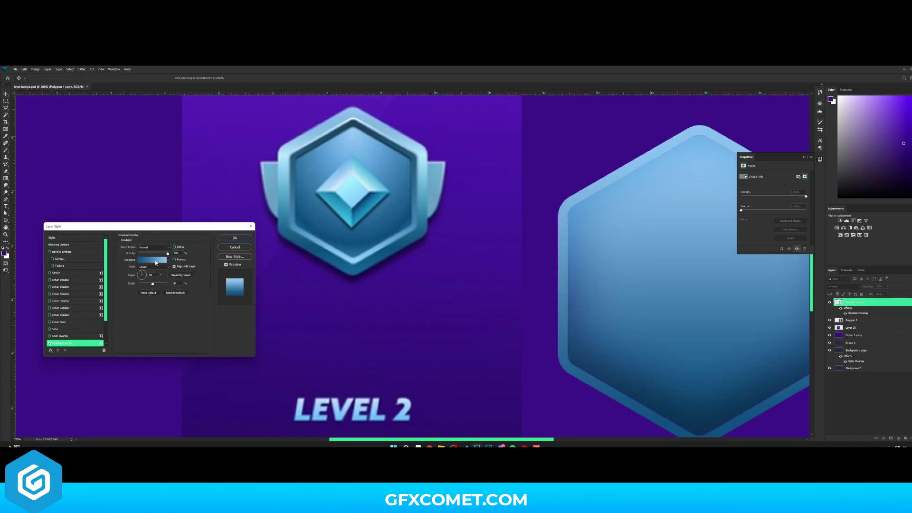
left_click(153, 260)
left_click(614, 307)
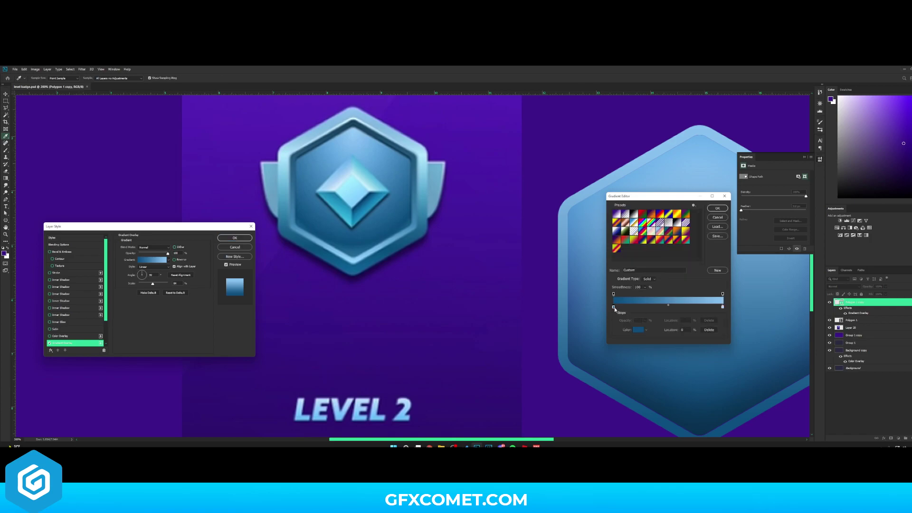
double_click(613, 308)
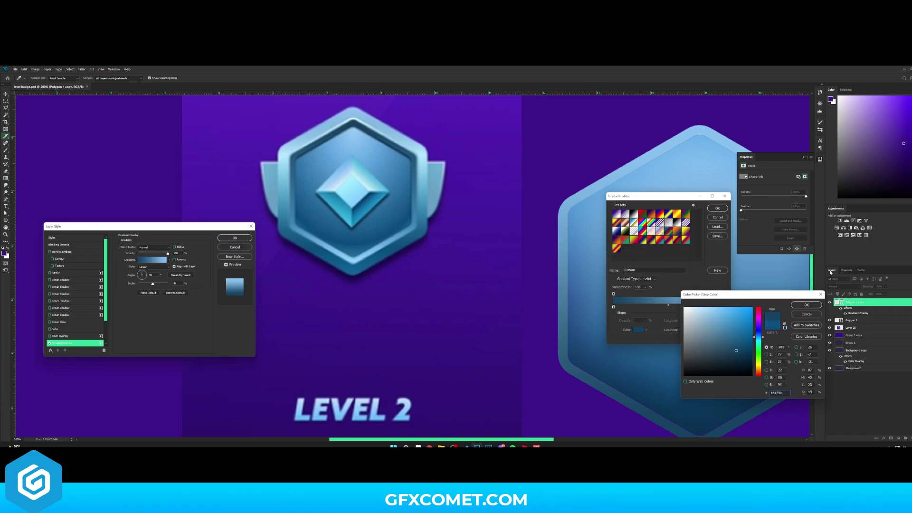
left_click(816, 313)
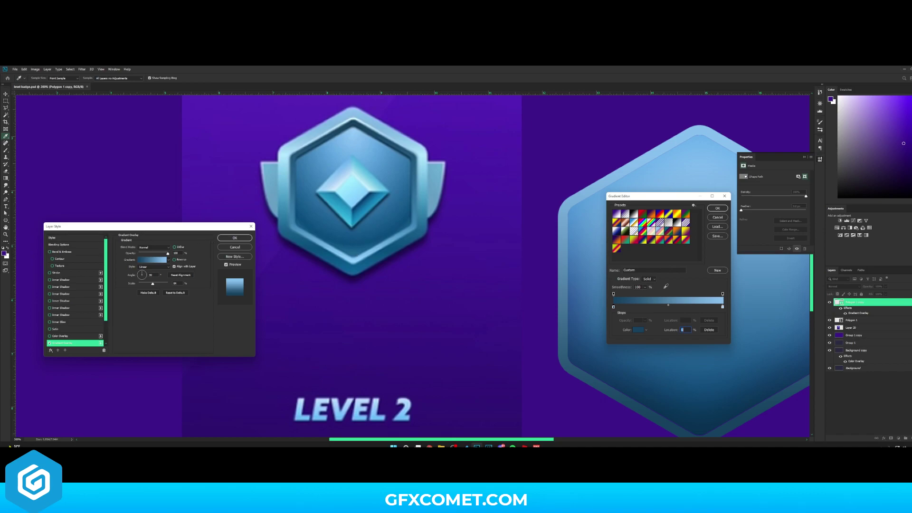
Recolor the gradient's light stop with a light blue sampled from the reference badge's lower inner rim and reverse the gradient
double_click(722, 308)
left_click(358, 256)
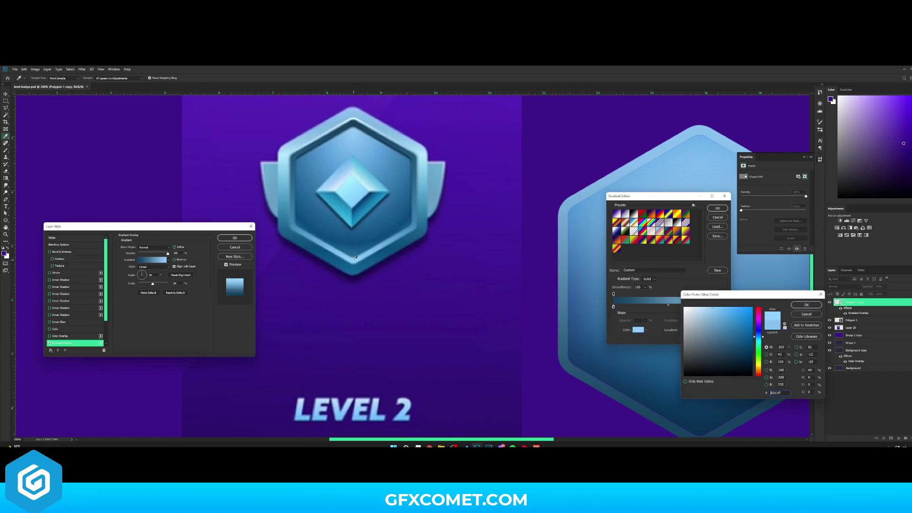
left_click(806, 305)
left_click(718, 208)
left_click(180, 261)
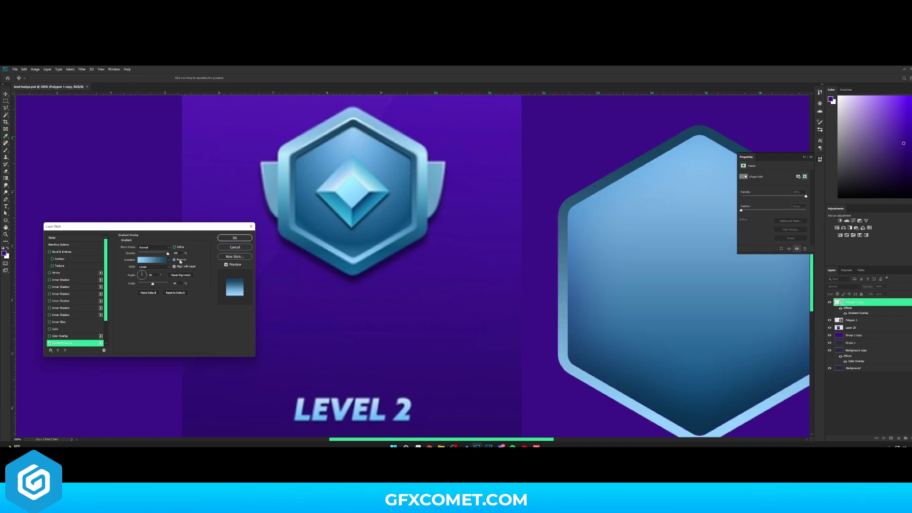
left_click(242, 239)
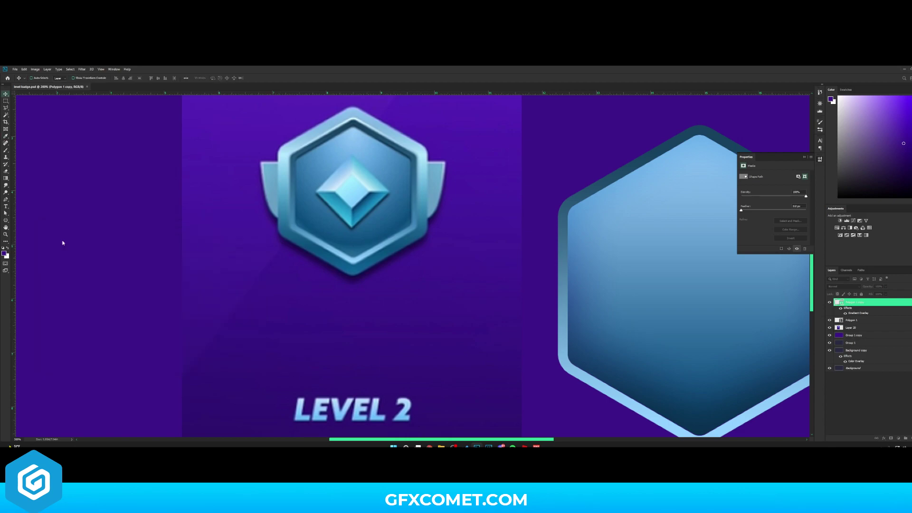
Reduce the stroke width of the gradient hexagon outline slightly and save the document
left_click(6, 220)
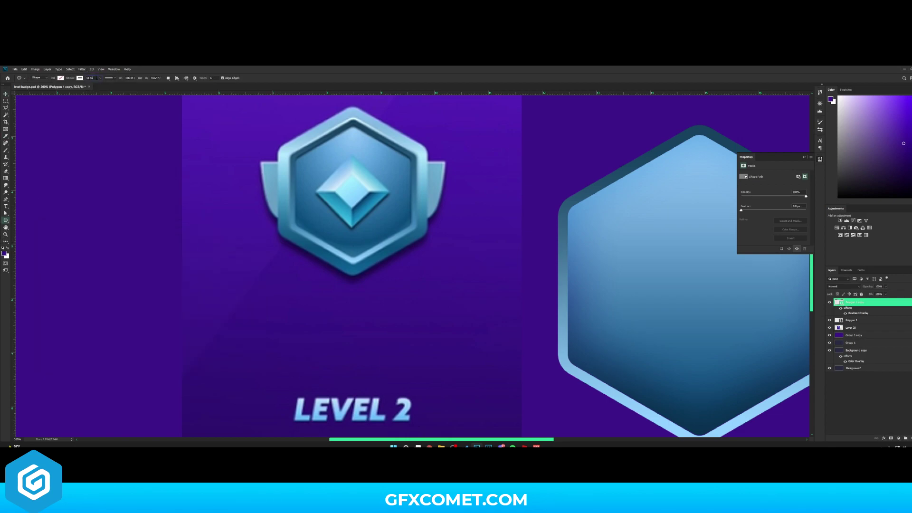
left_click(93, 78)
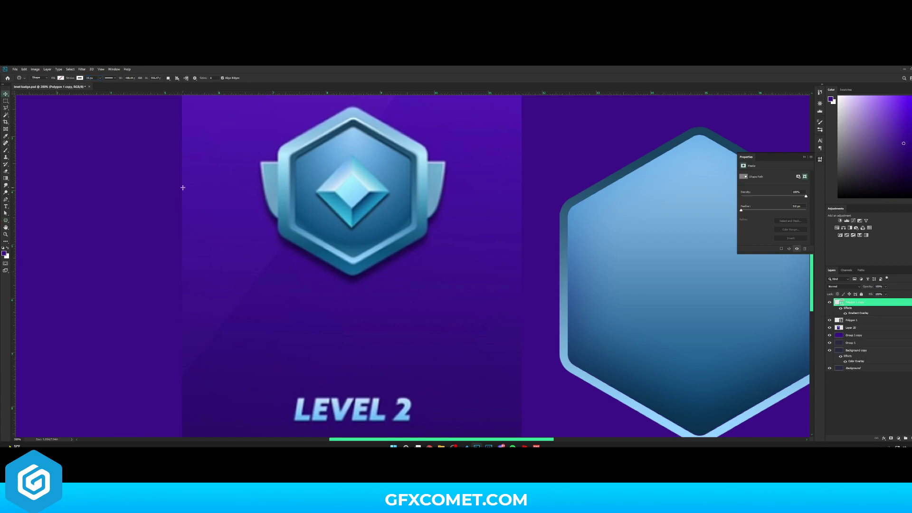
key("v")
key("ctrl+1")
key("ctrl+plus")
key("ctrl+s")
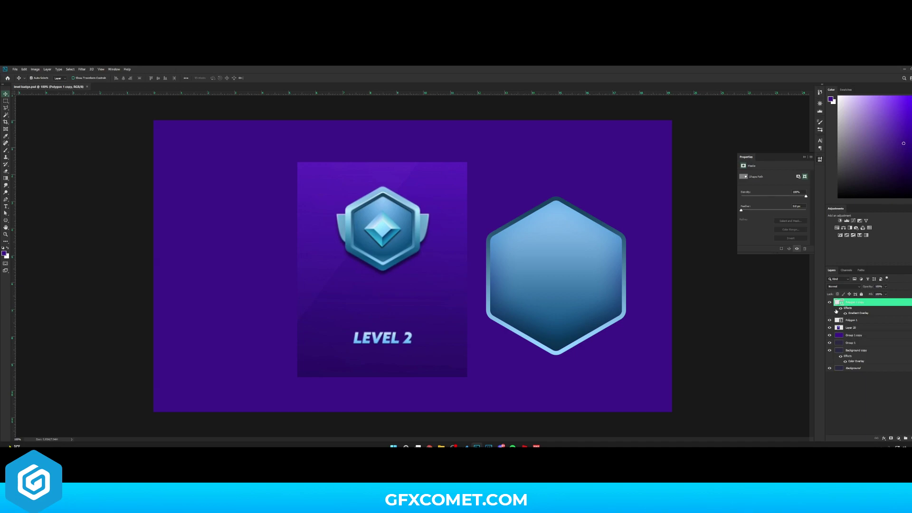
Duplicate the hexagon outline without its layer style and set the copy's white stroke width to 30 px
key("ctrl+j")
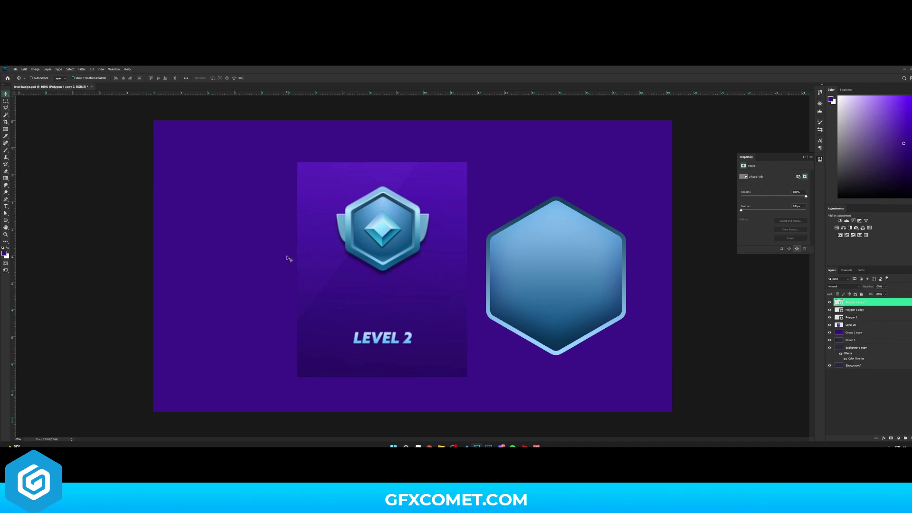
left_click(6, 220)
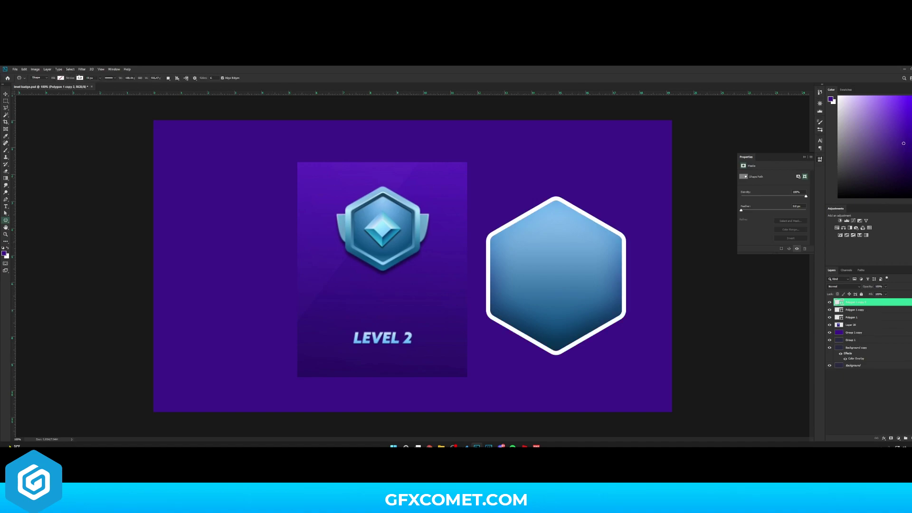
key("Return")
type("30")
key("Return")
key("v")
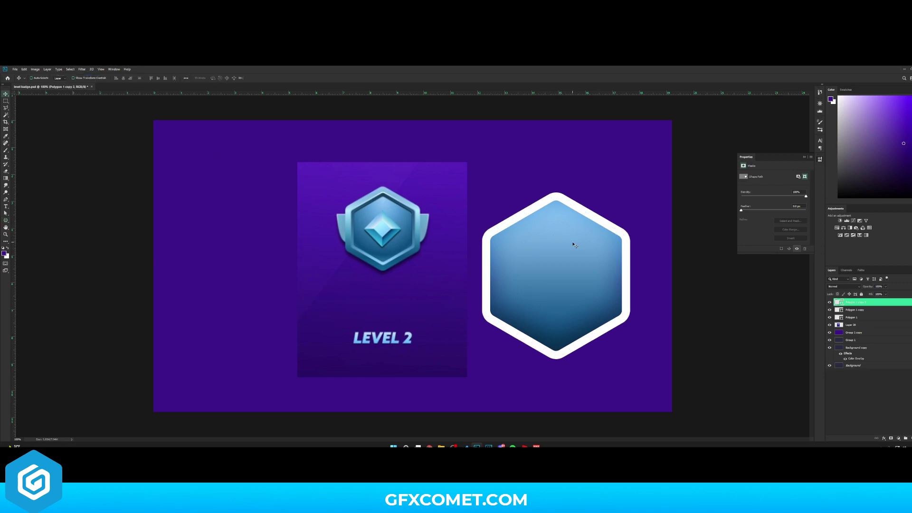
Align the thick white stroke to the outside of its path and scale that outline up slightly around the inner gradient outline
left_click(6, 220)
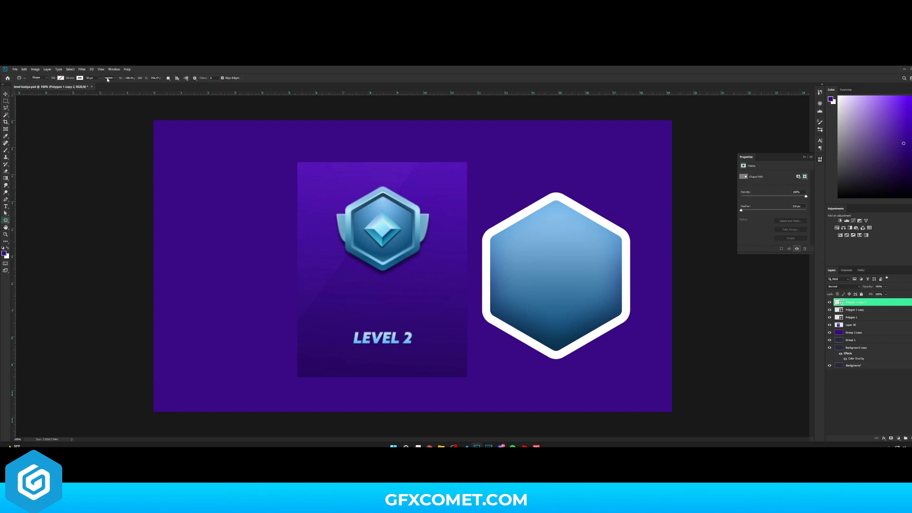
left_click(108, 78)
left_click(90, 135)
left_click(92, 149)
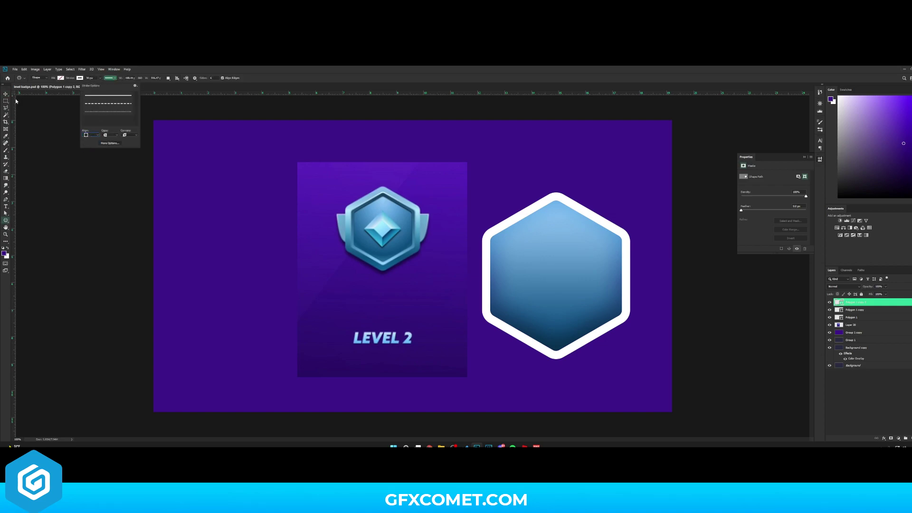
key("v")
key("ctrl+t")
mouse_move(631, 192)
left_mouse_down()
mouse_move(639, 184)
mouse_move(640, 192)
left_mouse_up()
key("Return")
key("u")
key("v")
Add an unreversed Gradient Overlay to the thick outer outline, with its dark stop sampled from the lower edge of the reference badge's rim
right_click(882, 305)
left_click(876, 83)
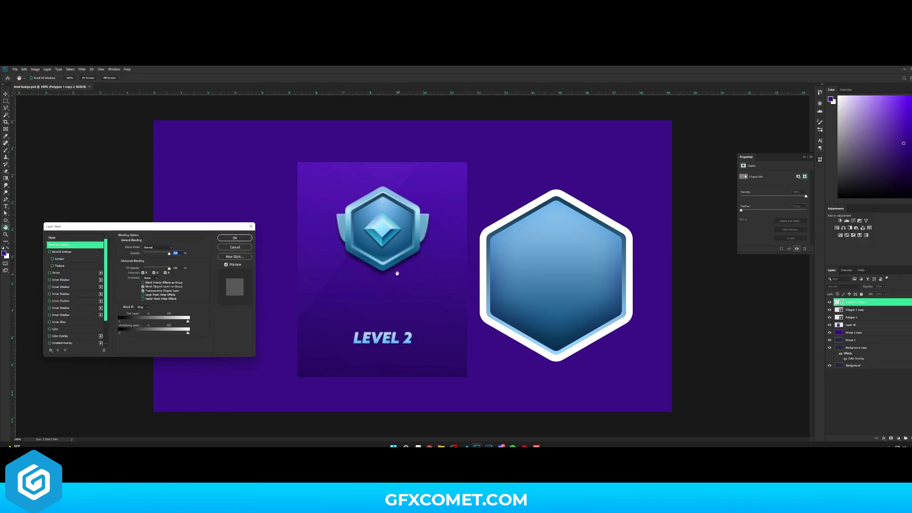
left_click(67, 343)
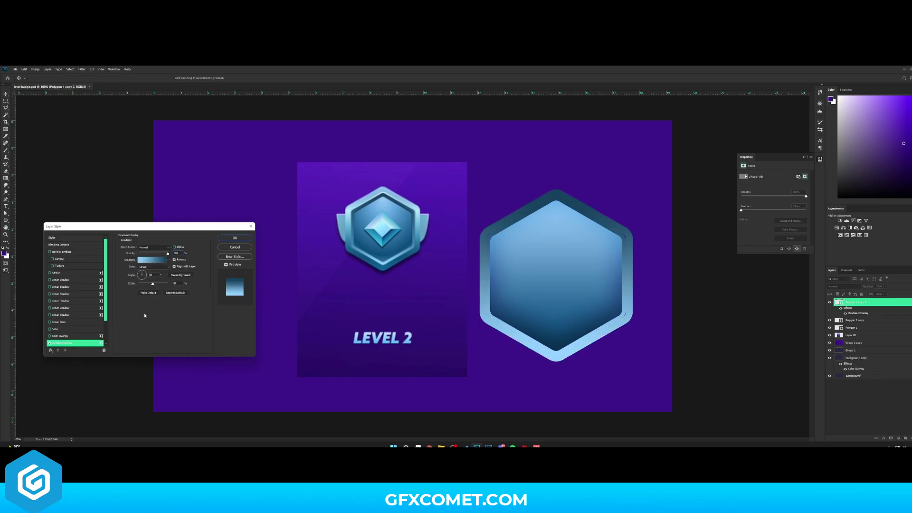
left_click_drag(161, 229, 776, 237)
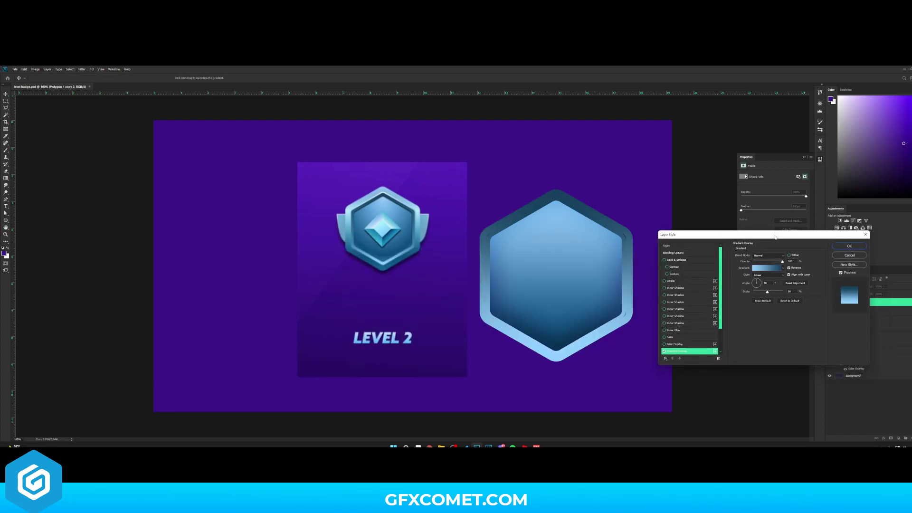
left_click(766, 268)
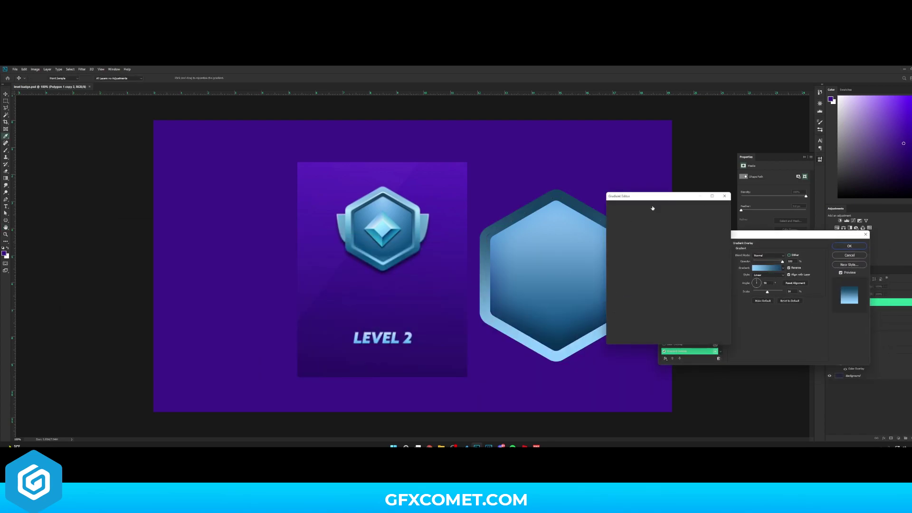
double_click(670, 317)
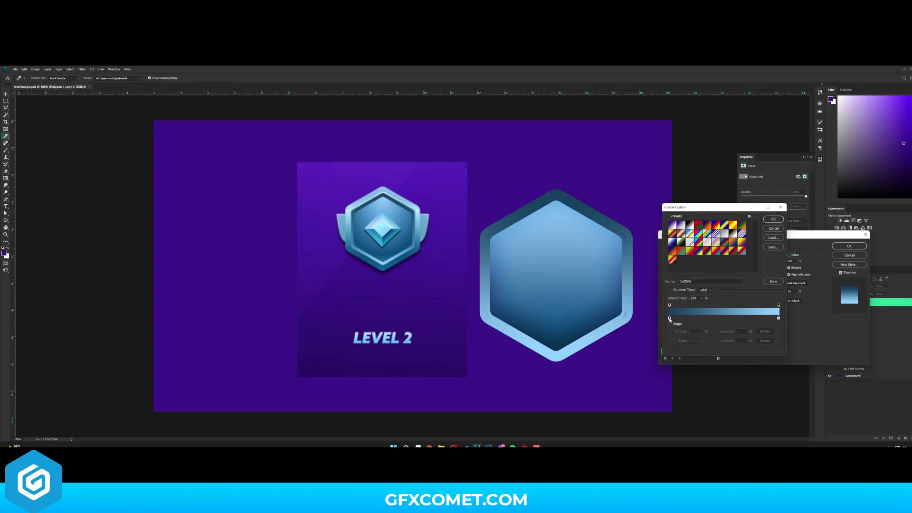
left_click(374, 260)
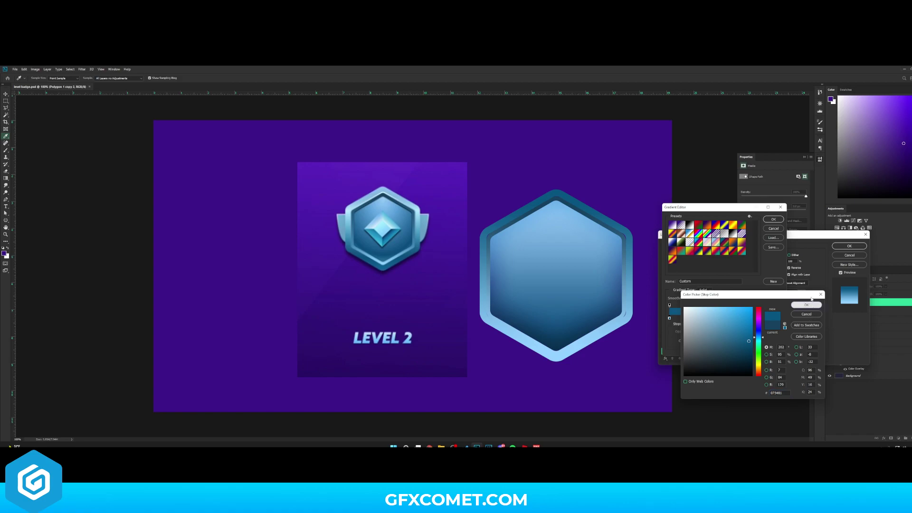
left_click(806, 305)
left_click(774, 219)
left_click(790, 268)
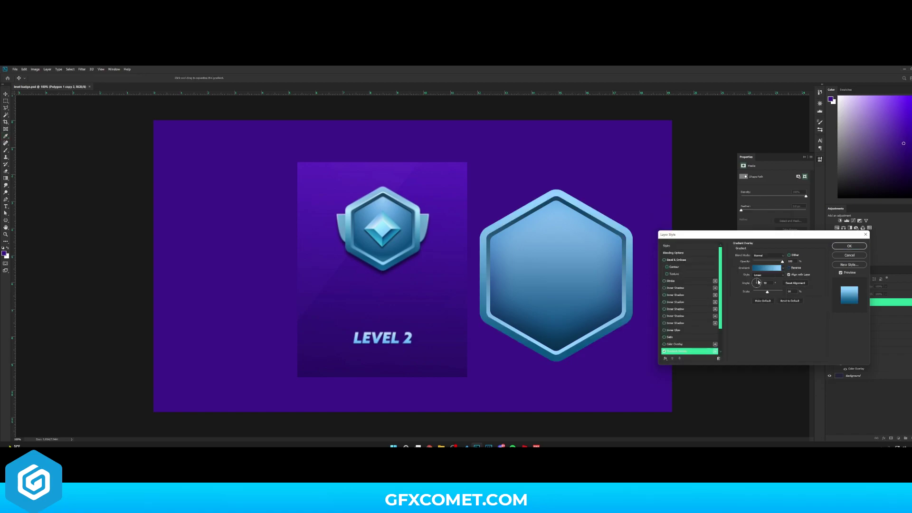
Set the outer outline's light gradient stop to the light blue sampled from the top of the reference badge's rim
left_click(767, 269)
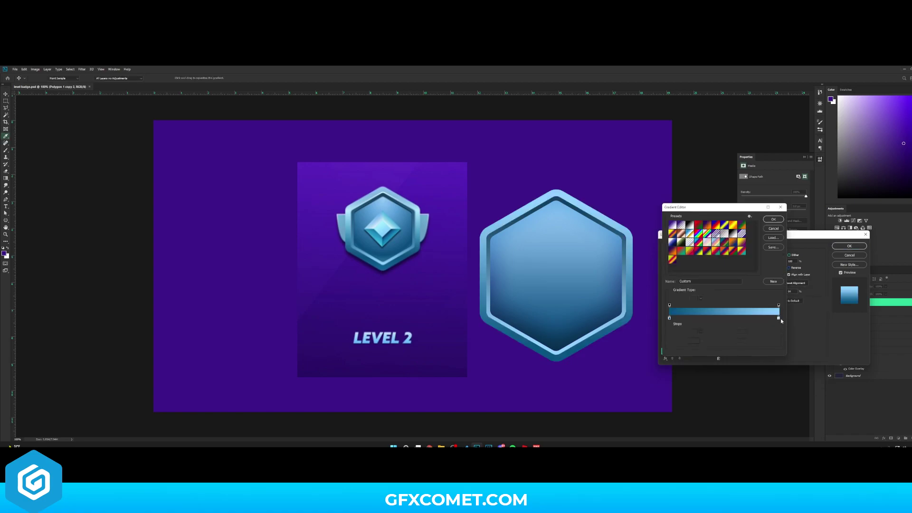
double_click(780, 319)
left_click(374, 193)
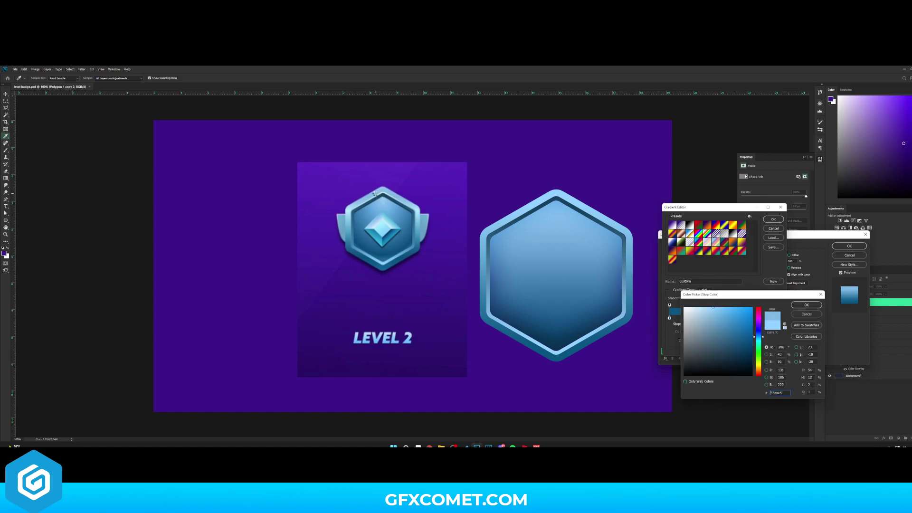
left_click_drag(375, 192, 376, 194)
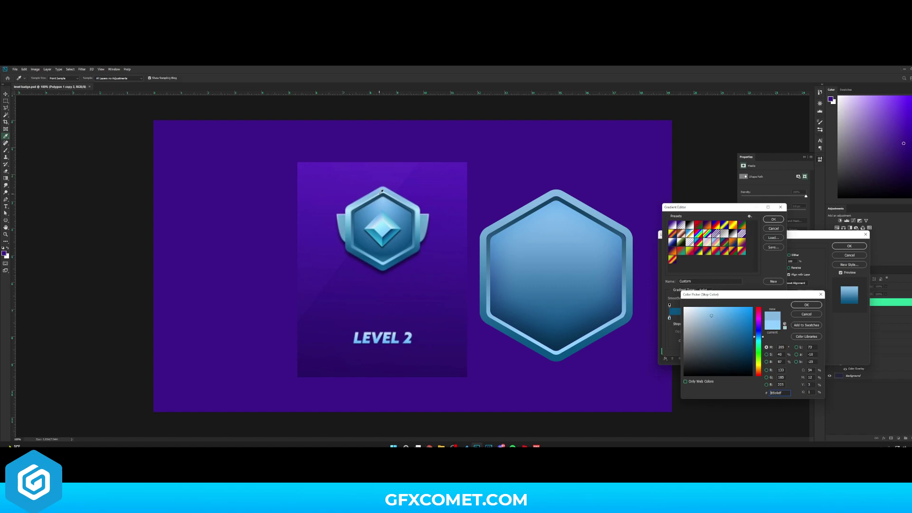
left_click(381, 190)
left_click(380, 189)
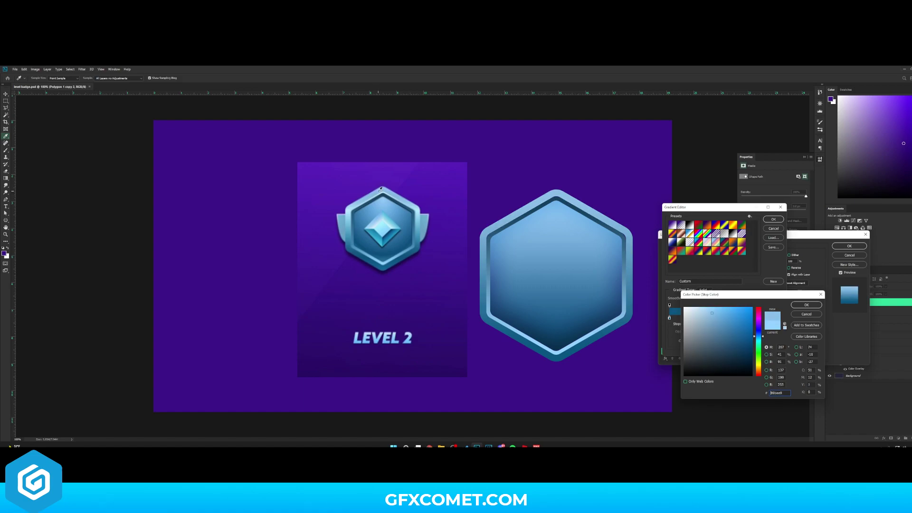
left_click(812, 305)
left_click(774, 219)
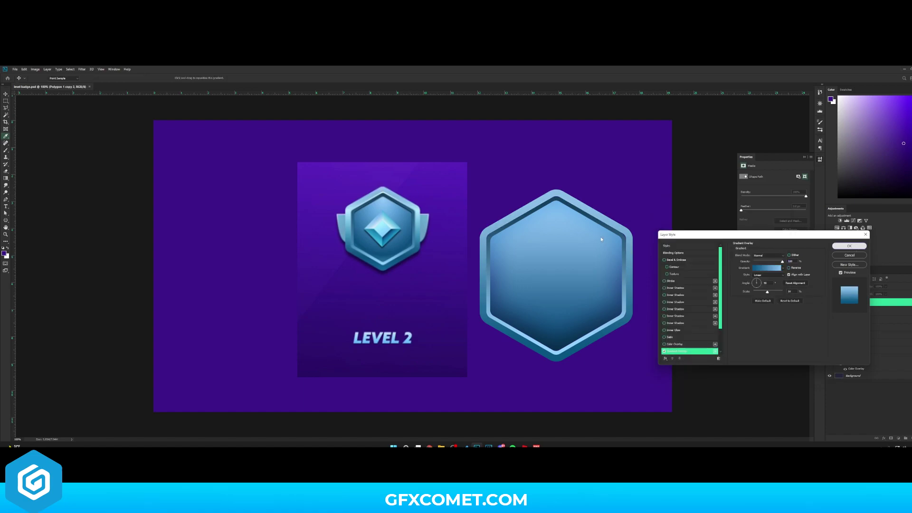
key("Return")
Scale the thick outer outline down slightly so it fits more tightly around the inner outline
key("ctrl+t")
left_click_drag(632, 189, 633, 191)
key("Return")
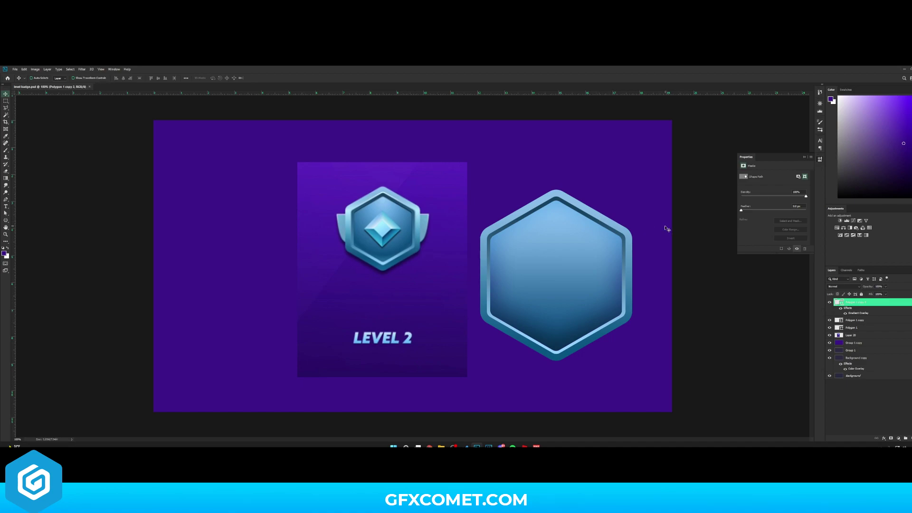
Add an Inner Shadow to the thick outer outline, using the Normal blend mode and a white colour
right_click(882, 303)
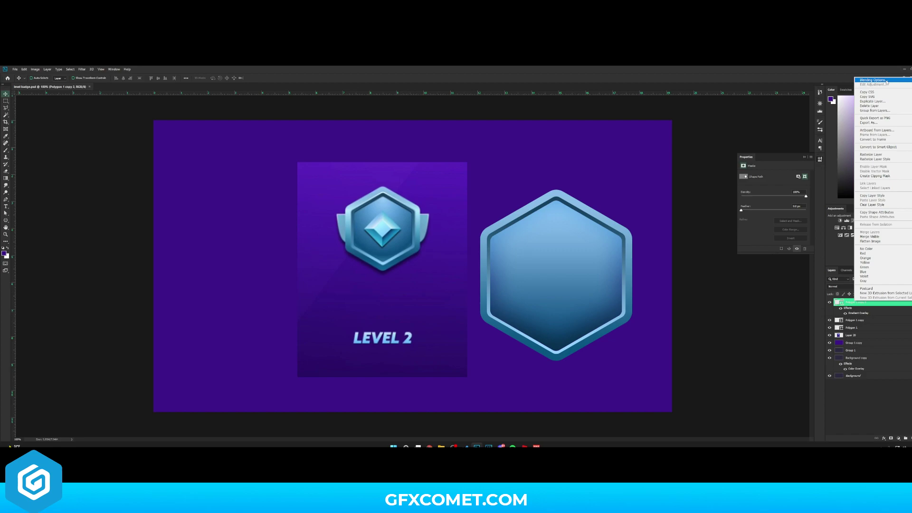
left_click(885, 82)
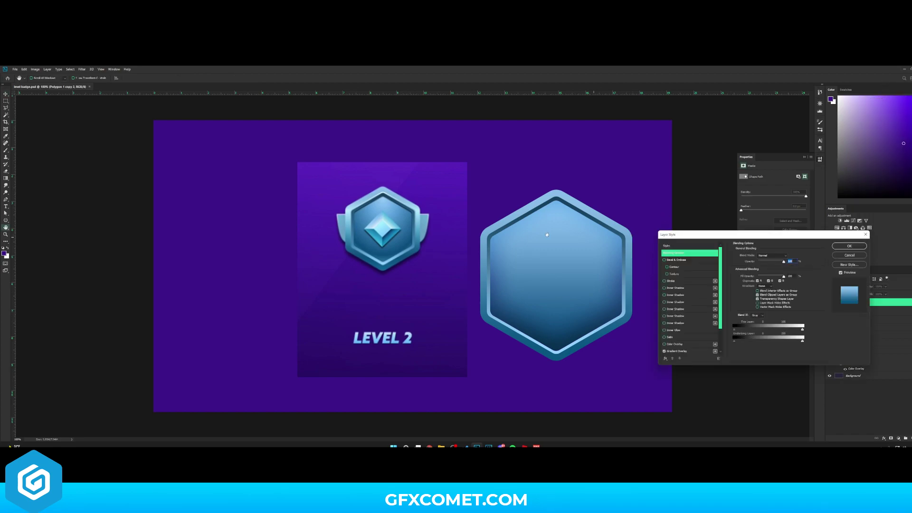
left_click(675, 288)
left_click_drag(769, 264, 781, 263)
left_click(767, 256)
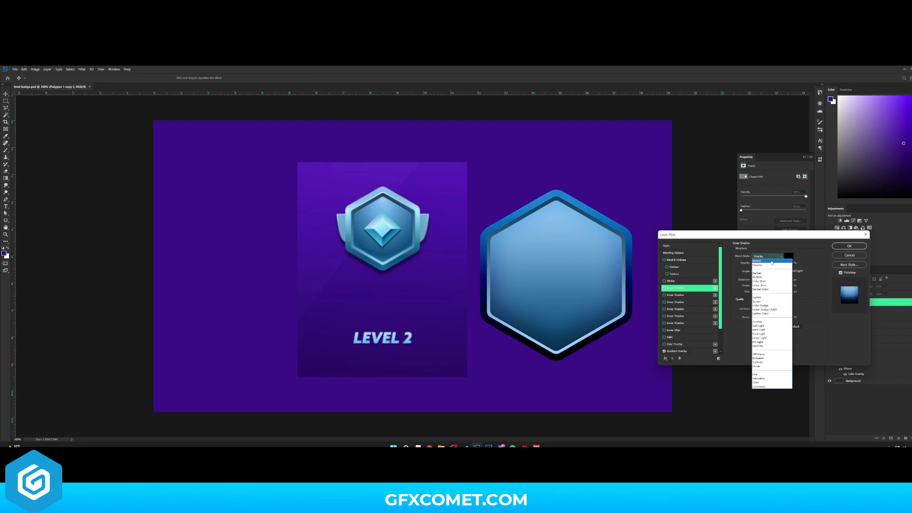
left_click(760, 261)
left_click(788, 256)
left_click_drag(712, 325, 667, 303)
left_click(685, 308)
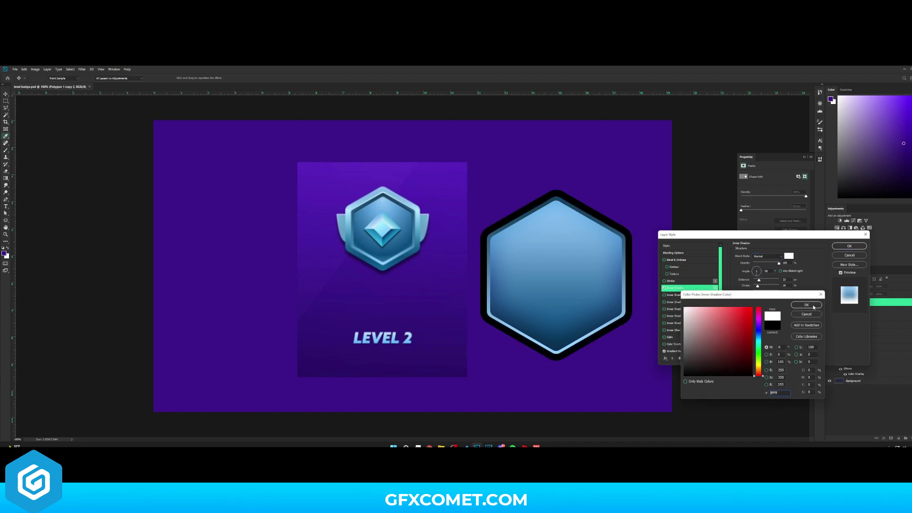
left_click(806, 304)
Turn the outer outline's white Inner Shadow into a thin hard edge with 100% choke and 0 px size, blended as Overlay at reduced opacity
mouse_move(758, 285)
left_mouse_down()
mouse_move(779, 285)
mouse_move(753, 292)
mouse_move(753, 280)
left_mouse_up()
left_click(767, 256)
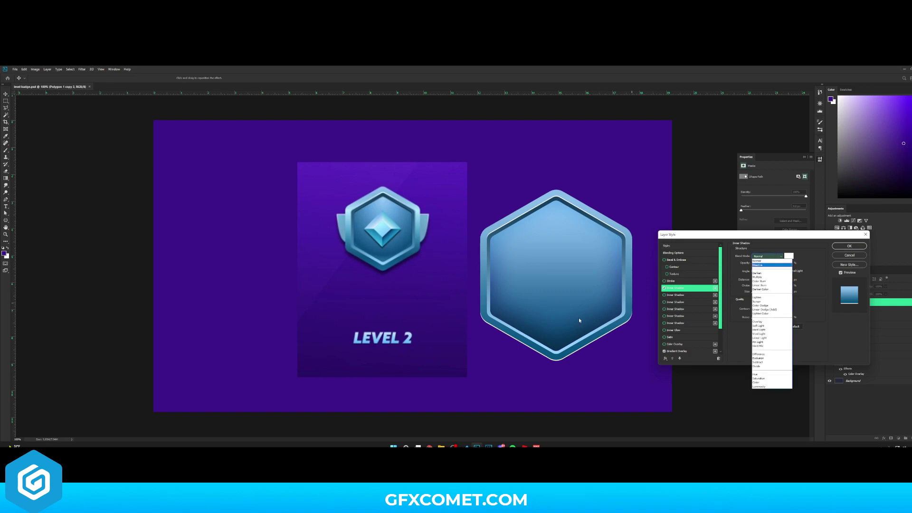
left_click(775, 322)
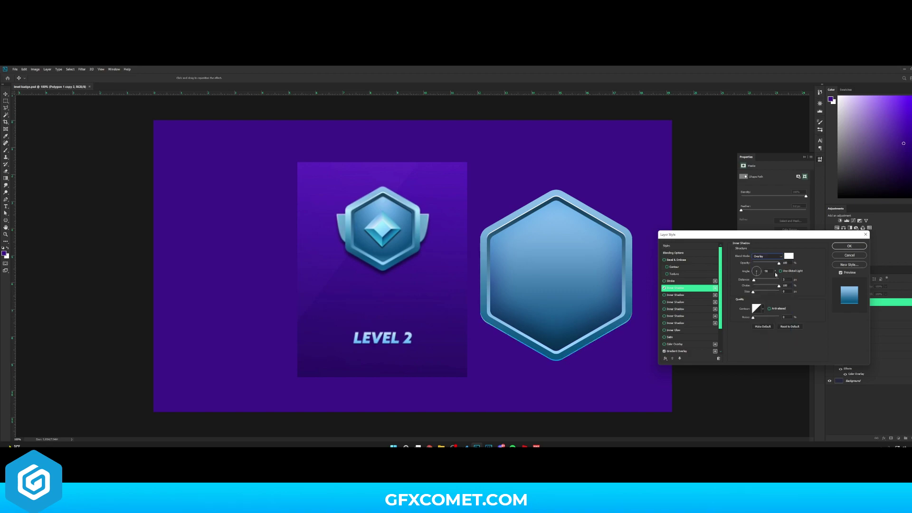
left_click_drag(778, 262, 762, 265)
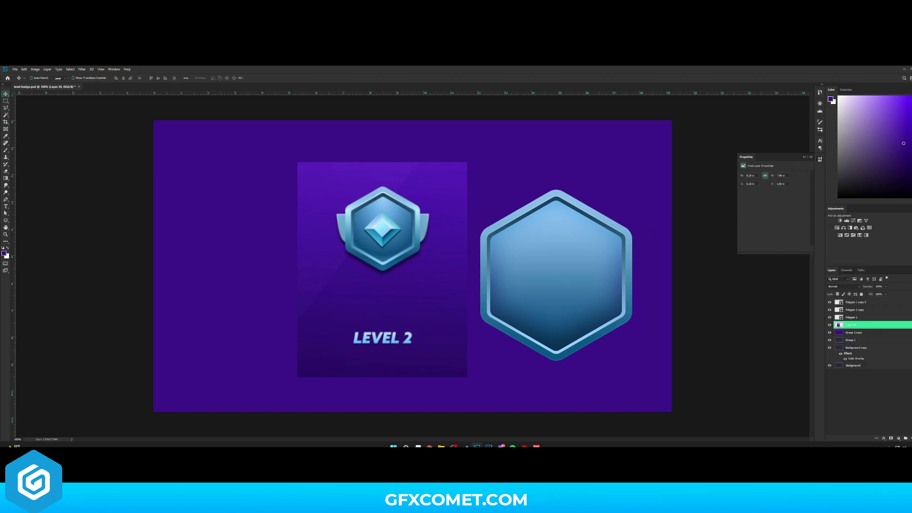
On a new layer below the hexagons, trace the reference badge's left wing as a white Pen tool shape
key("ctrl+shift+alt+n")
key("p")
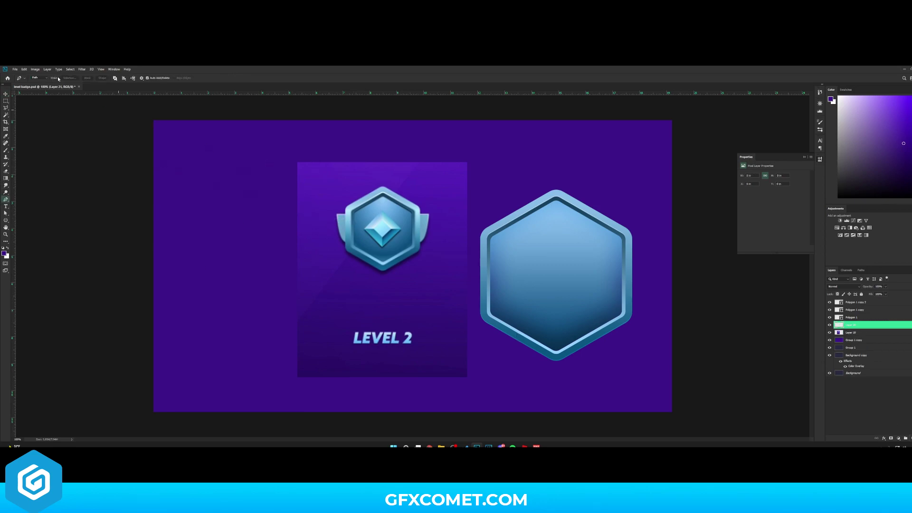
left_click(39, 78)
left_click(37, 84)
key("d")
key("x")
left_click(338, 216)
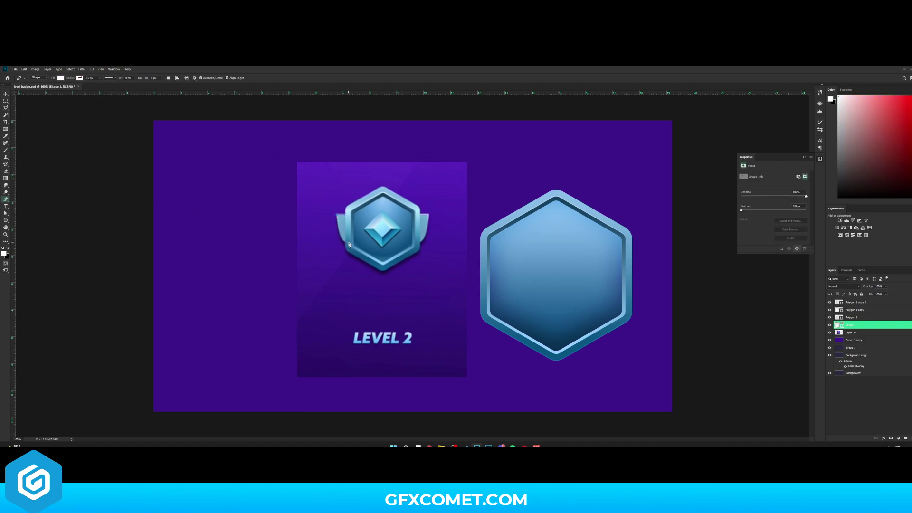
mouse_move(336, 241)
left_mouse_down()
mouse_move(363, 245)
mouse_move(350, 231)
left_mouse_up()
Move the white wing shape to the left side of the large badge and scale it to match the badge
left_click(5, 94)
left_click_drag(434, 253, 552, 294)
key("ctrl+t")
left_click_drag(468, 256, 499, 253)
key("Return")
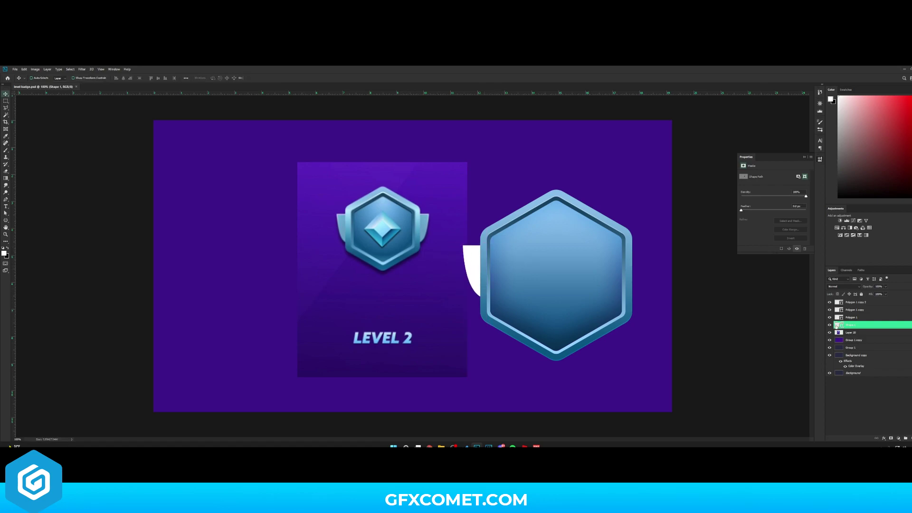
Fill the wing with the light blue sampled from the badge's outer rim, and save the document
double_click(836, 326)
left_click(627, 247)
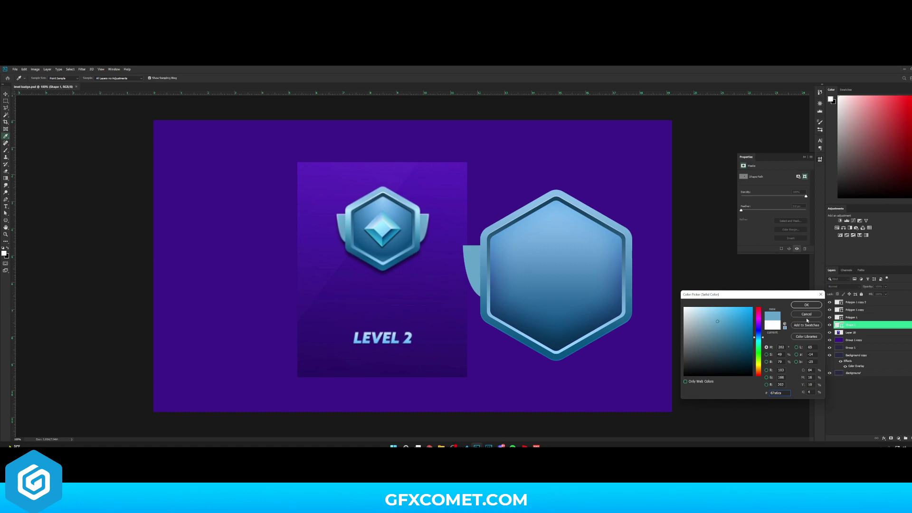
left_click(816, 305)
left_click_drag(536, 283, 542, 289)
key("ctrl+s")
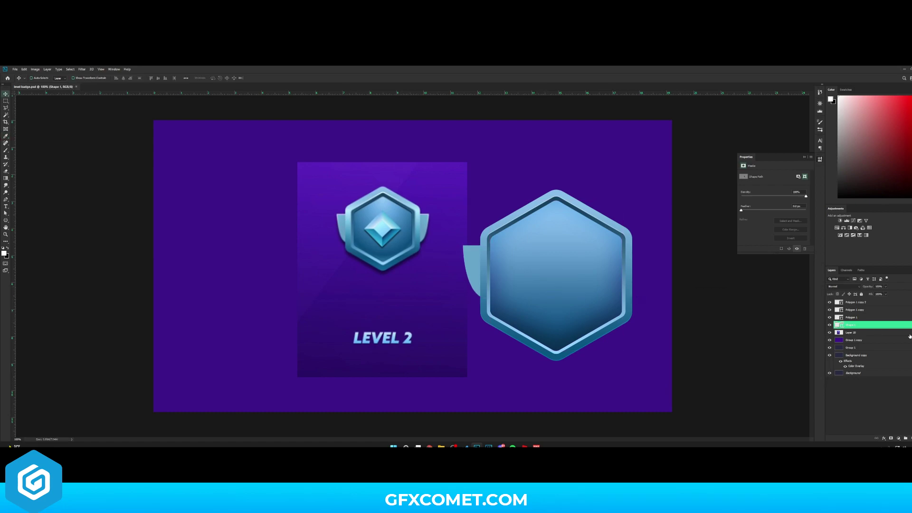
Copy the layer style of the thick outer outline onto the wing shape and save the document
left_click(829, 317)
left_click(829, 318)
left_click(830, 302)
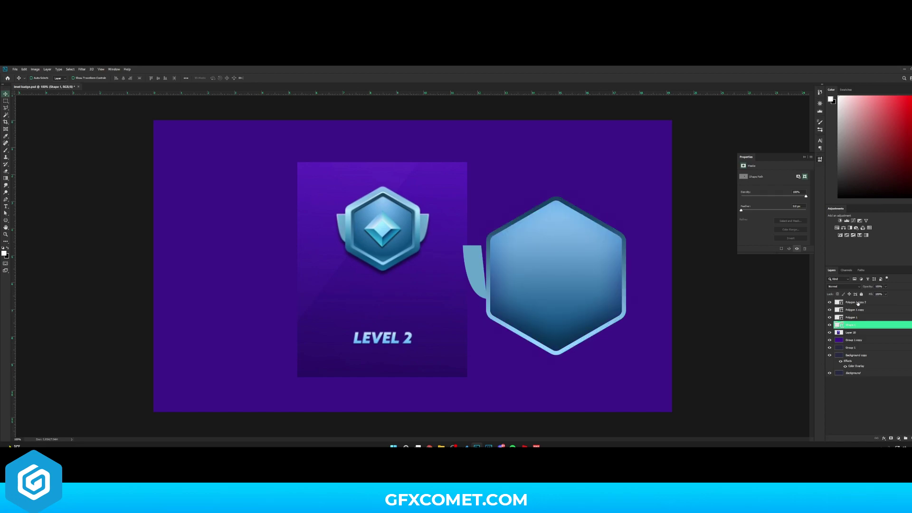
left_click(830, 302)
right_click(855, 302)
left_click(865, 196)
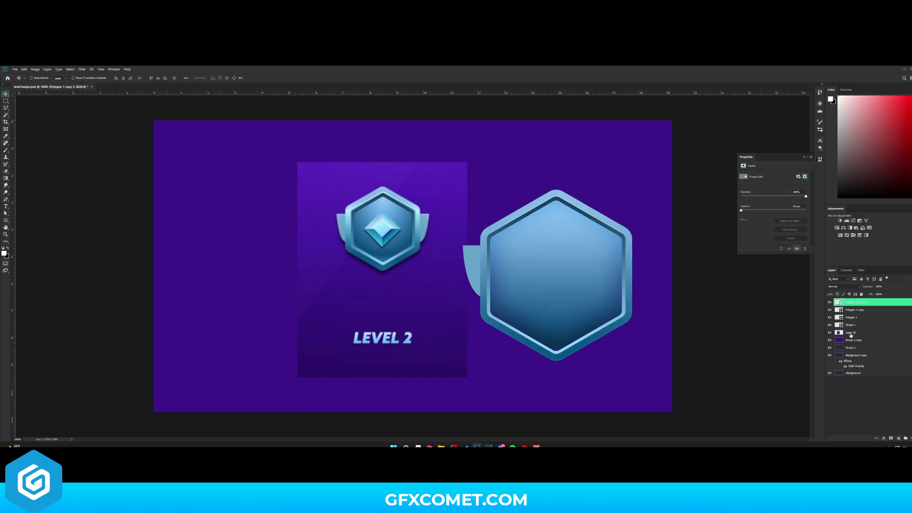
right_click(851, 325)
left_click(874, 299)
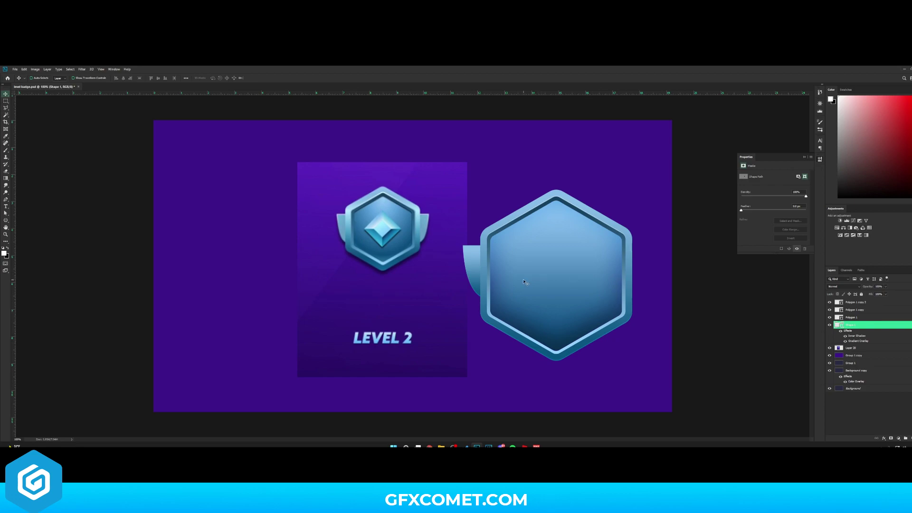
key("ctrl+s")
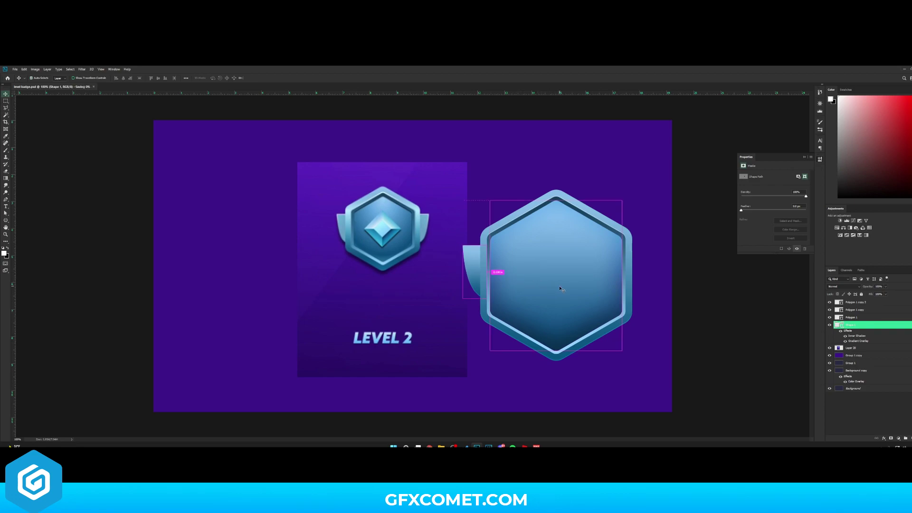
Remove the Gradient Overlay from the wing and adjust its Inner Shadow's angle so the highlight follows the wing's outer edge
left_click_drag(856, 342, 906, 438)
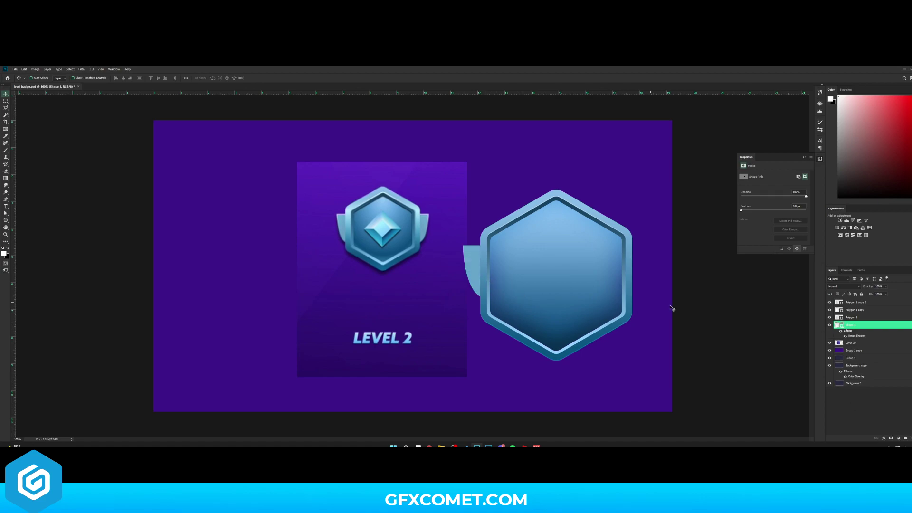
double_click(887, 329)
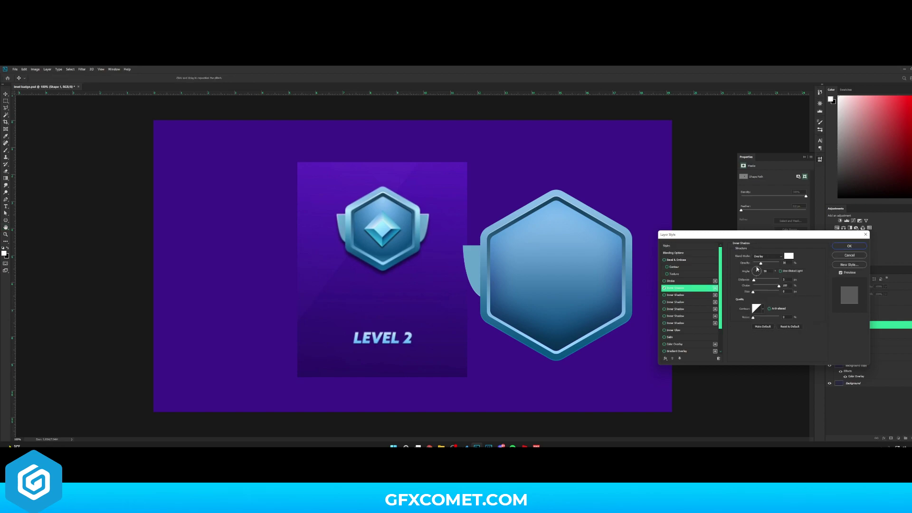
left_click(757, 267)
left_click_drag(754, 279, 770, 263)
left_click(756, 270)
left_click(850, 246)
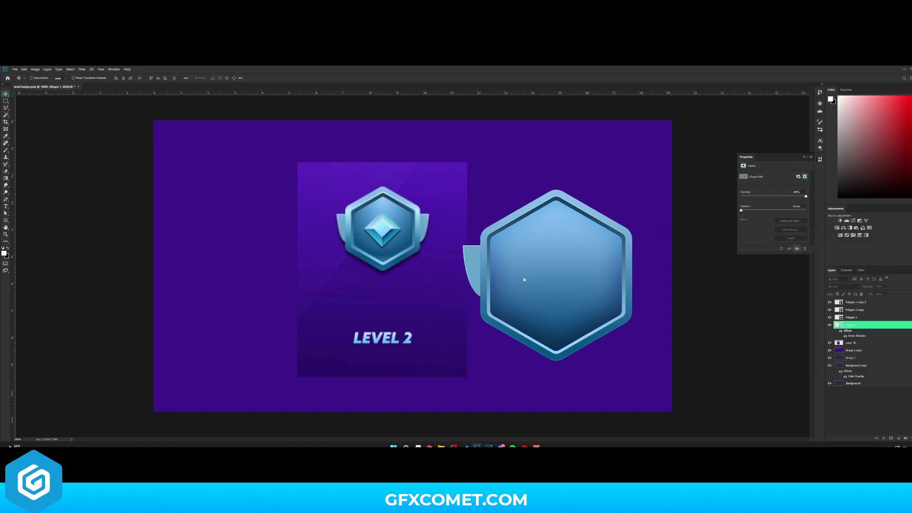
Duplicate the wing, flip the copy horizontally and place it symmetrically on the right side of the large badge
left_click_drag(483, 281, 645, 280)
key("ctrl+t")
right_click(625, 268)
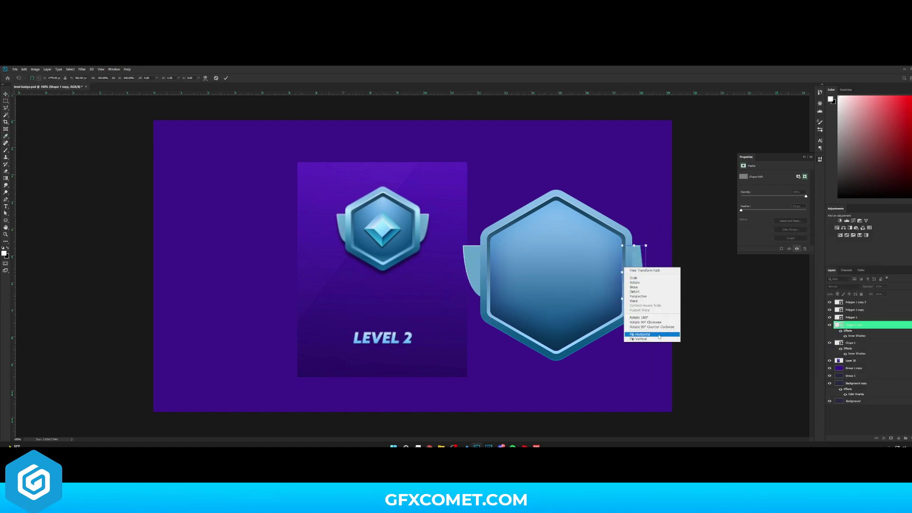
left_click(660, 336)
key("Return")
left_click_drag(645, 273, 649, 269)
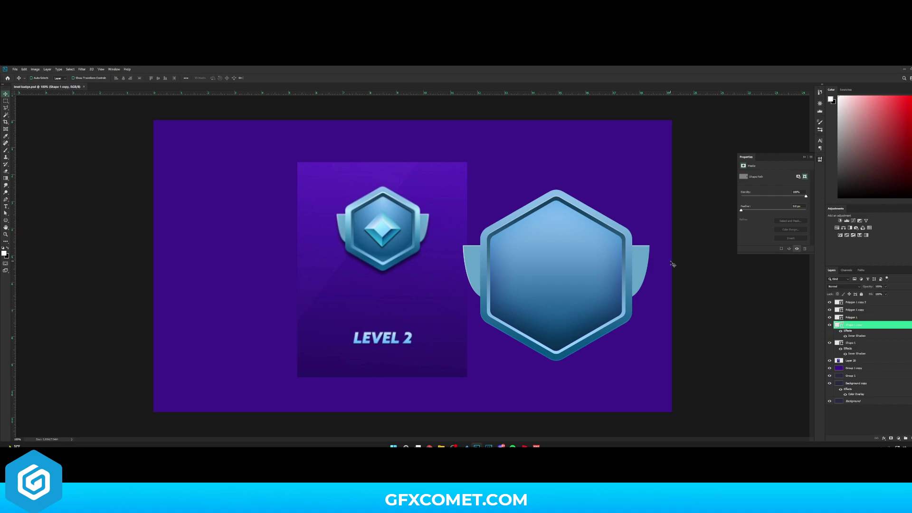
Add a second Inner Shadow in black to the inner hexagon of the large badge
key("ctrl+plus")
scroll(313, 171, "up", 2)
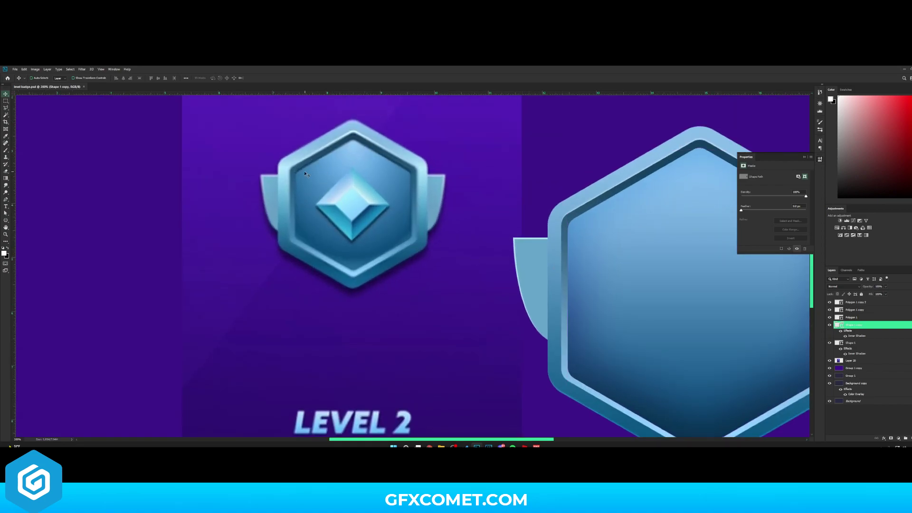
key("ctrl+1")
left_click(603, 238)
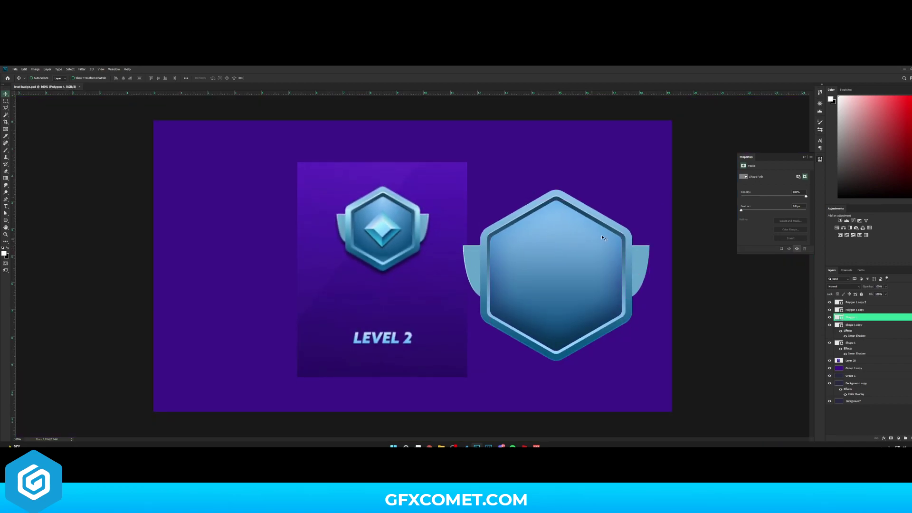
left_click(829, 317)
left_click(830, 318)
right_click(855, 316)
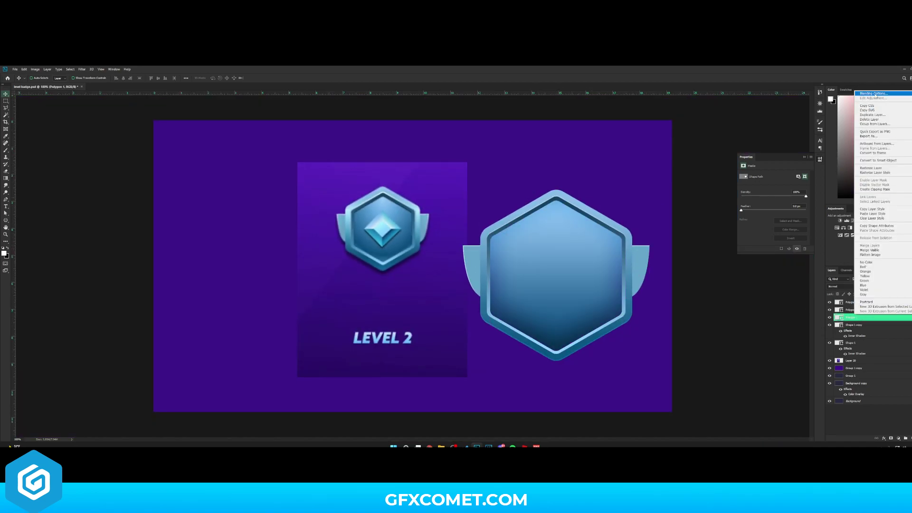
left_click(872, 96)
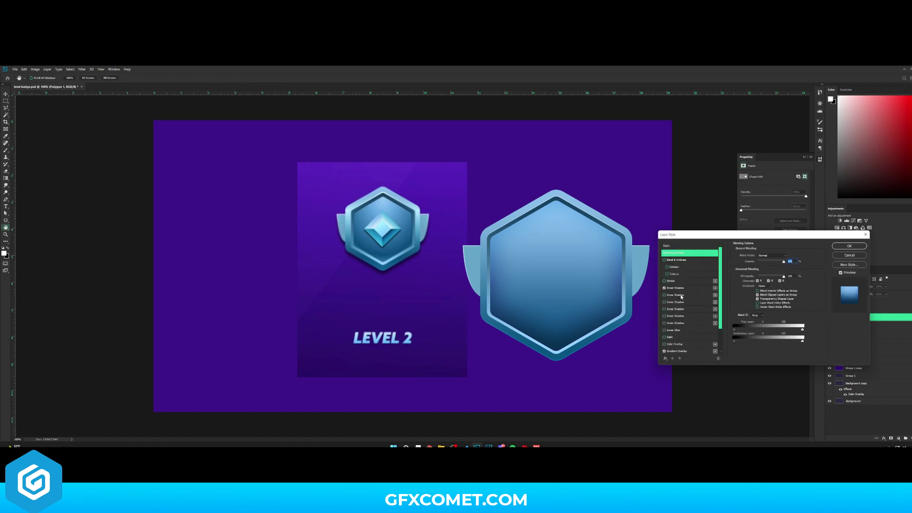
left_click(675, 295)
left_click(789, 255)
left_click_drag(712, 352, 664, 381)
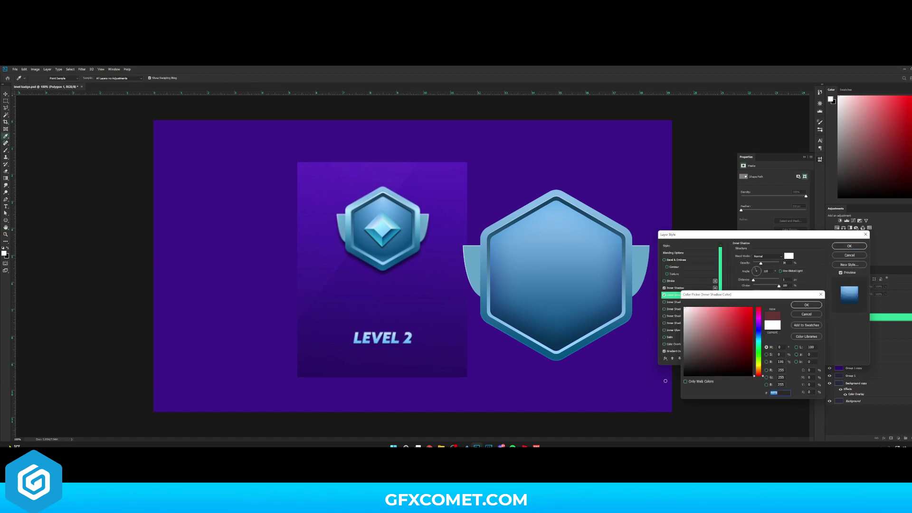
left_click(806, 305)
Set the second Inner Shadow to 100% opacity and a 90° angle, and increase its distance
type("100")
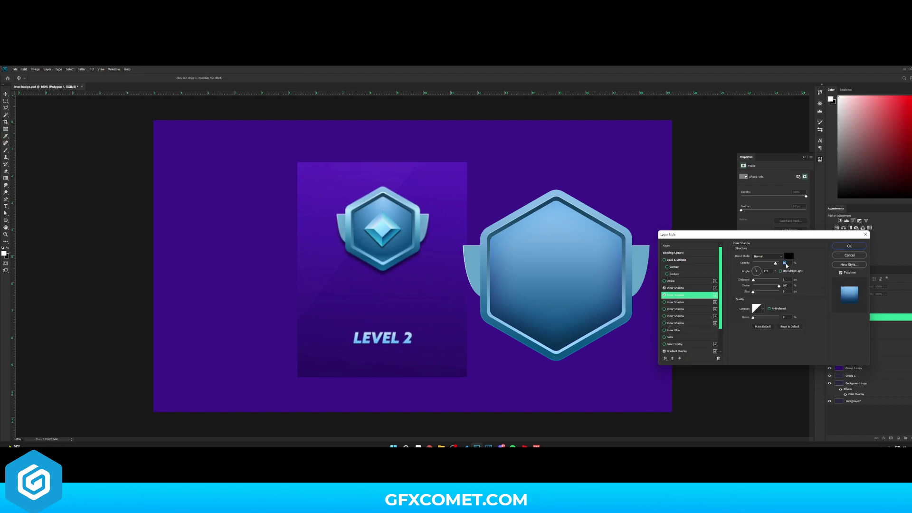
key("Tab")
type("90")
left_click_drag(753, 279, 800, 265)
left_click(767, 256)
left_click(768, 311)
left_click(768, 256)
left_click(764, 263)
Recolour the second Inner Shadow to a darkened blue based on one sampled from the hexagon, fine-tune its distance and apply the style
left_click(789, 256)
left_click(558, 234)
left_click_drag(737, 339, 731, 354)
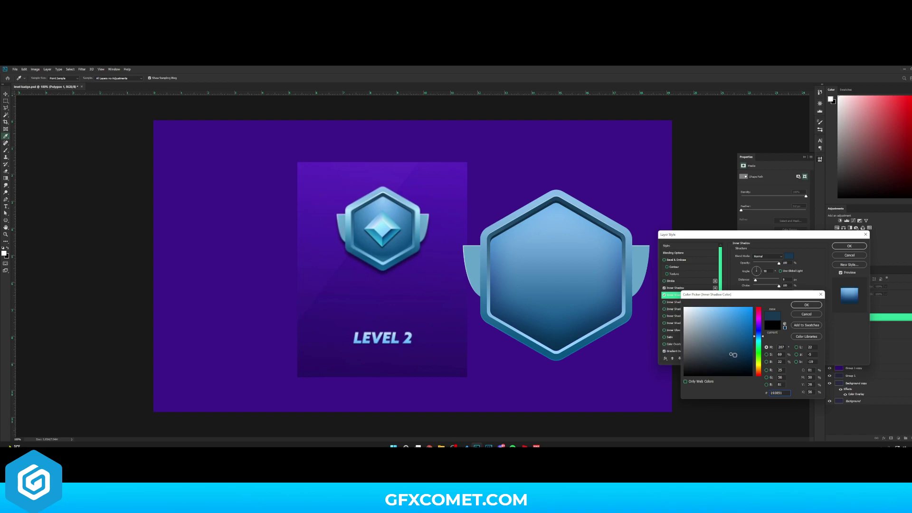
left_click(730, 357)
key("Return")
left_click_drag(755, 280, 756, 280)
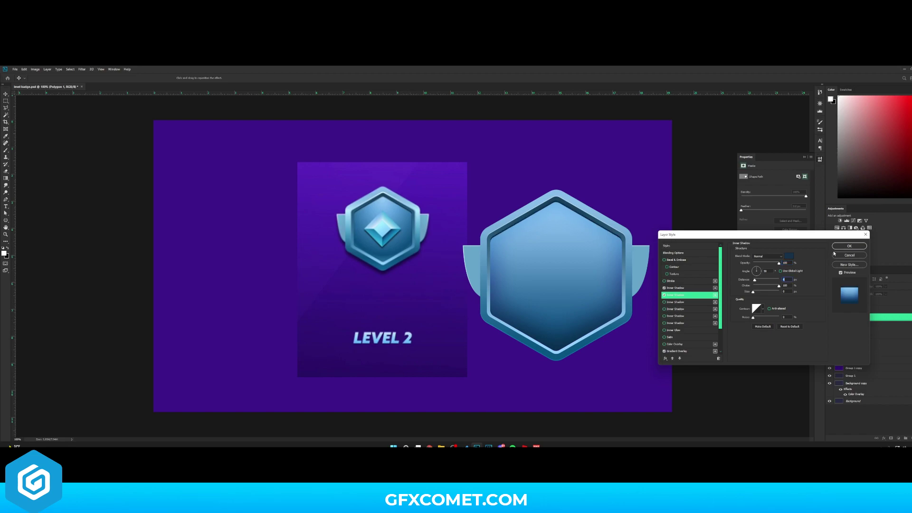
left_click(848, 247)
key("Return")
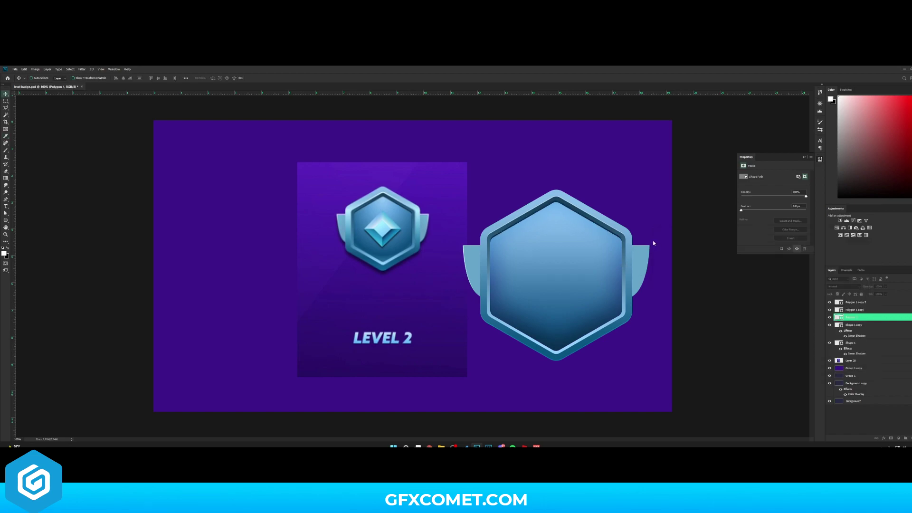
Add a new layer above all hexagons and draw a white square over the reference badge's gem with the Rectangle tool
key("ctrl+minus")
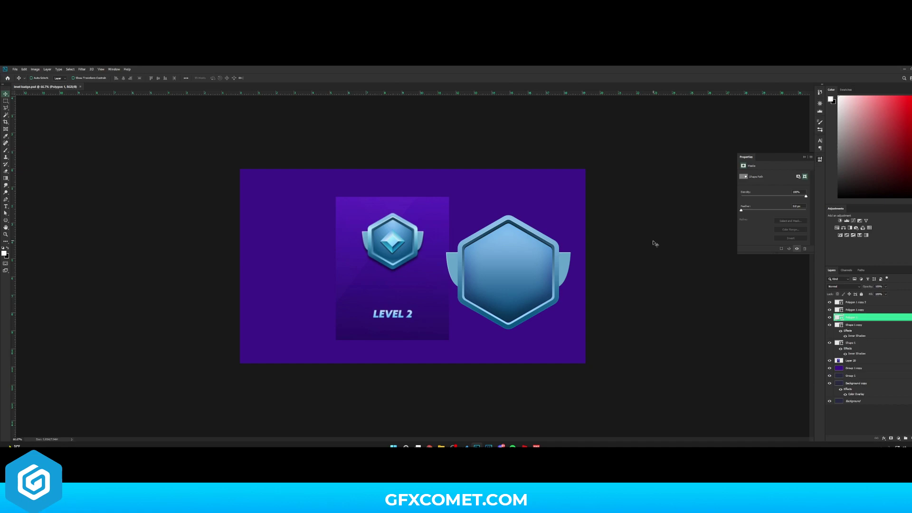
key("ctrl+plus")
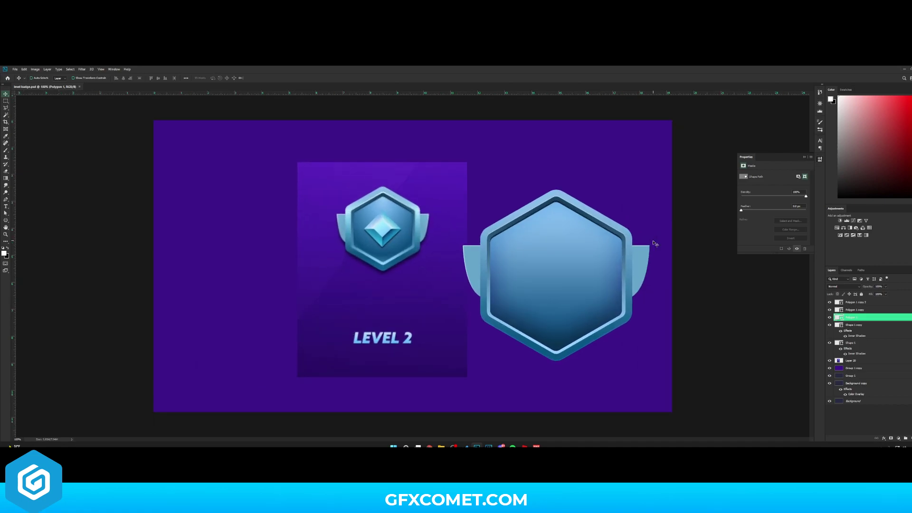
key("ctrl+plus")
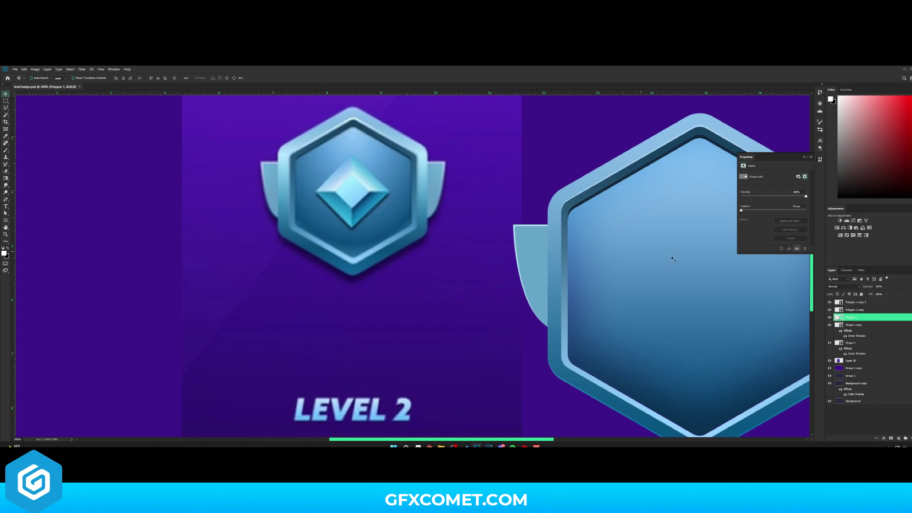
left_click(856, 302)
left_click(910, 438)
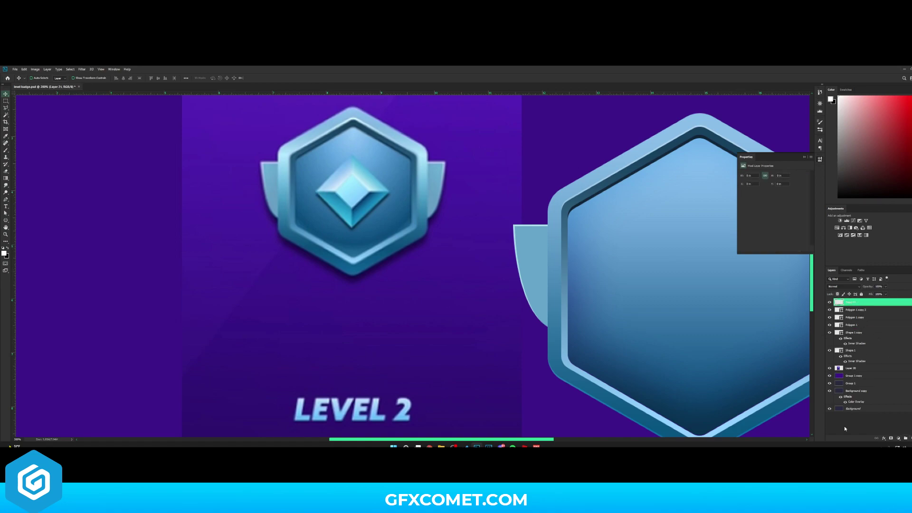
right_click(6, 220)
left_click(36, 224)
key("shift+u")
left_click_drag(351, 191, 403, 170)
Rotate the white square over the reference gem by 45° to turn it into a diamond
key("v")
key("ctrl+t")
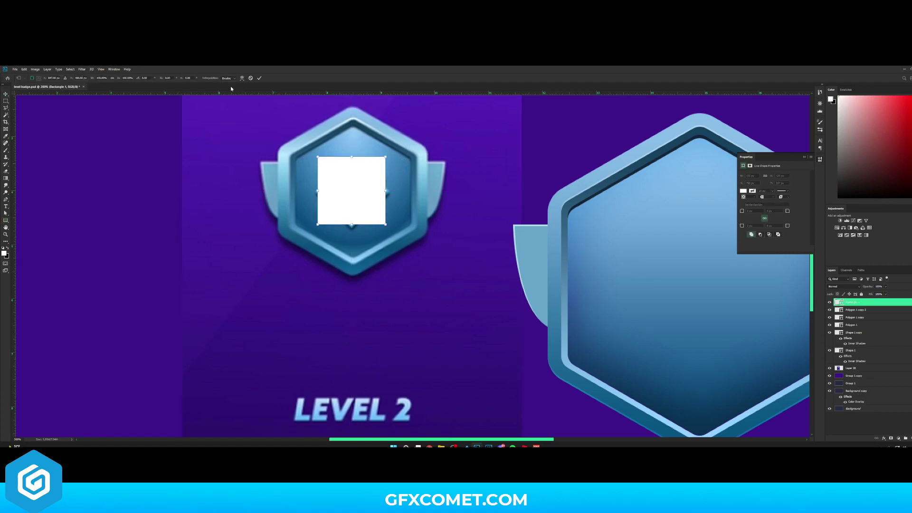
type("45")
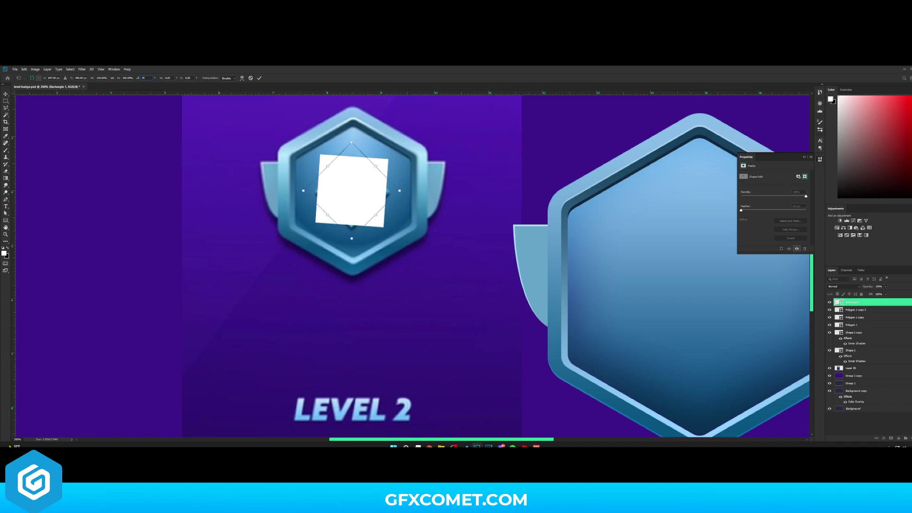
key("Return")
key("Return")
Scale the diamond down to match the reference gem and move it onto the large badge
left_click_drag(398, 186, 404, 199)
key("ctrl+t")
left_click_drag(405, 154, 394, 166)
left_click_drag(388, 212, 590, 278)
key("Return")
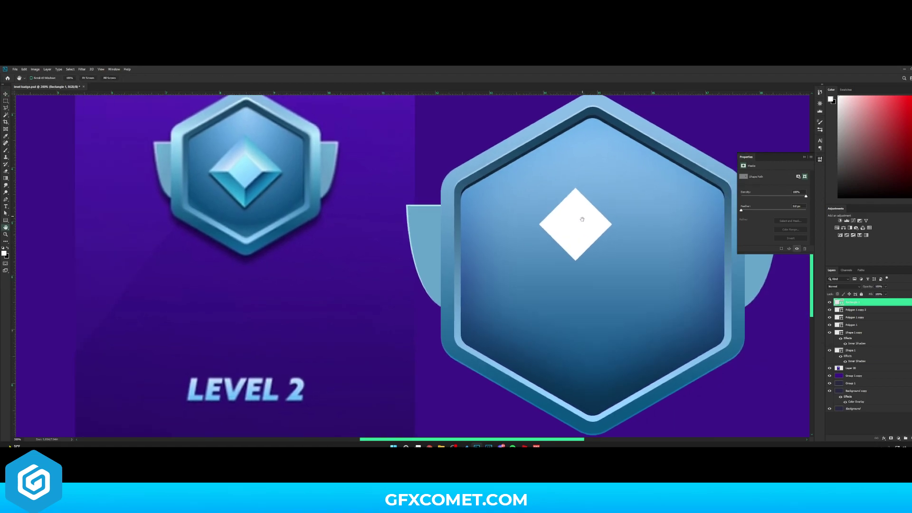
Centre the diamond in the large badge and enlarge it to suit the inner hexagon
left_click_drag(585, 231, 602, 257)
key("ctrl+t")
left_click_drag(626, 217, 673, 191)
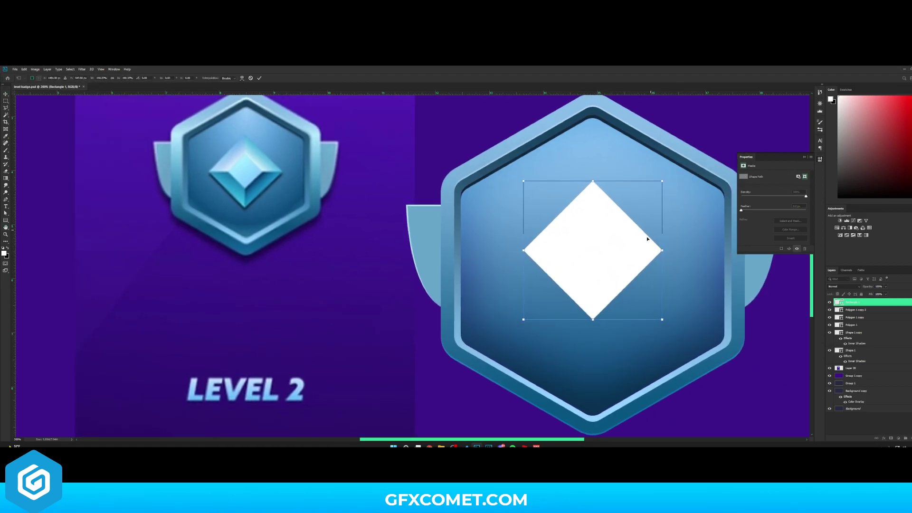
key("Return")
left_click_drag(644, 250, 644, 258)
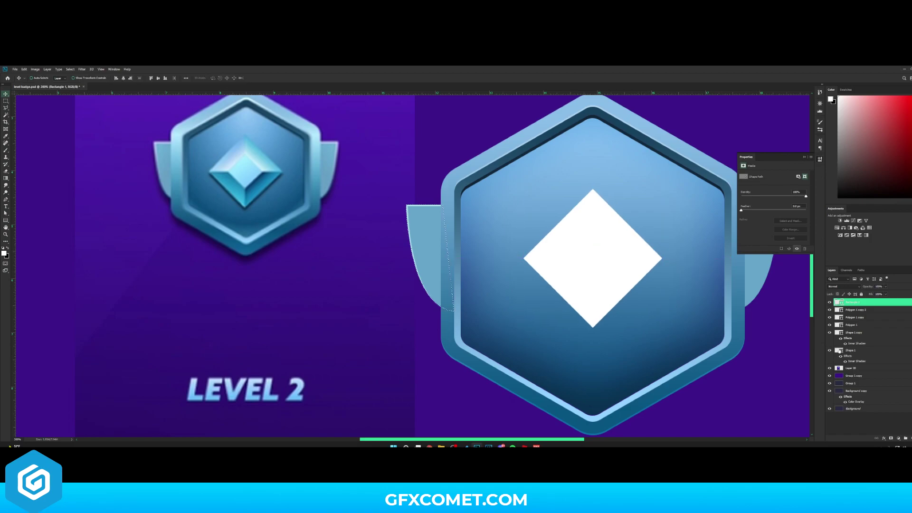
Align the diamond's vertical centre to the inner hexagon, enlarge it slightly and save the document
left_click(839, 325, "ctrl")
left_click(159, 79)
key("ctrl+d")
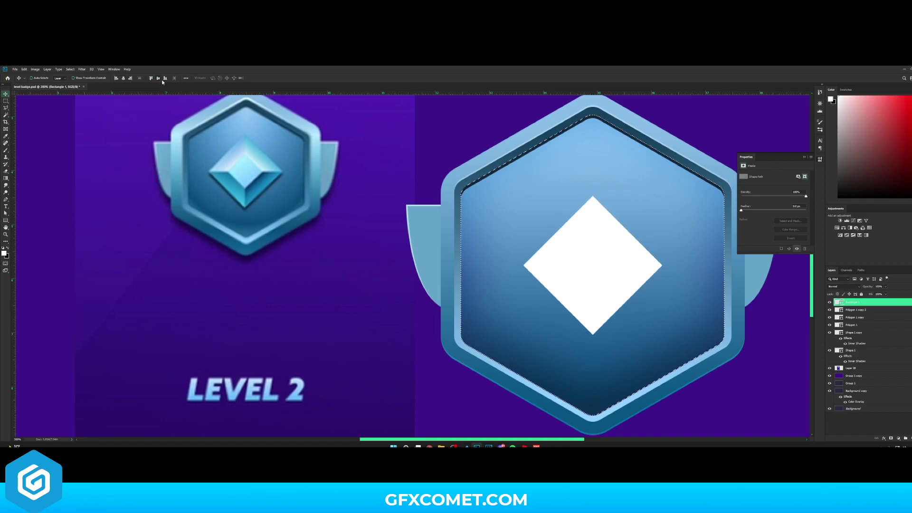
key("ctrl+t")
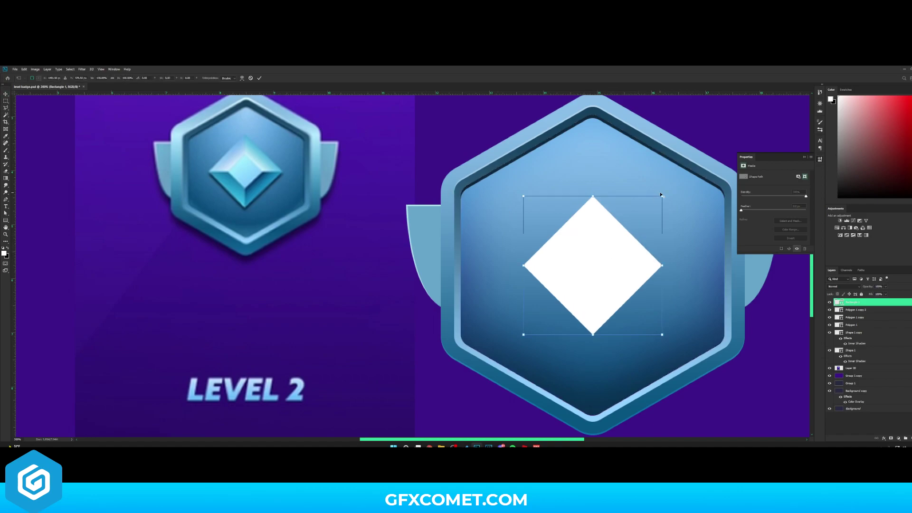
left_click_drag(663, 196, 665, 193)
key("Return")
key("ctrl+s")
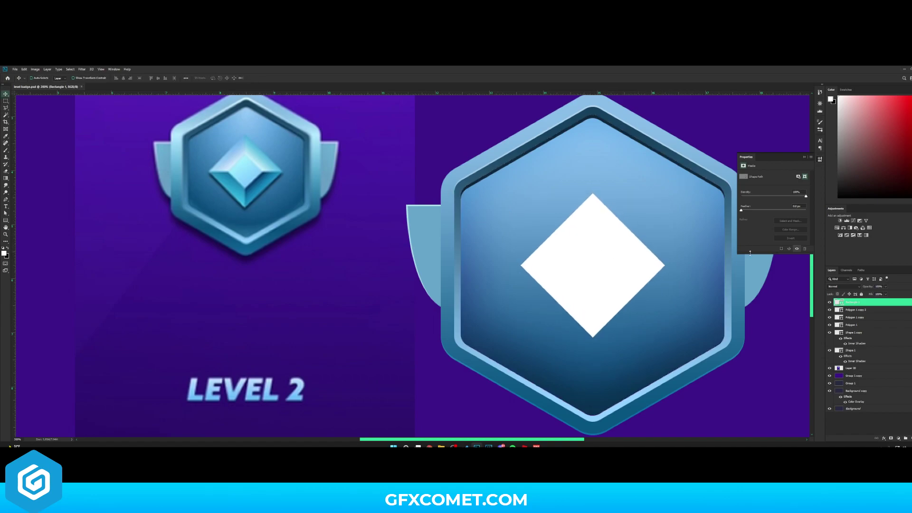
Colour the diamond light blue and give it a Bevel & Emboss with more depth, smaller size, no softening and Normal highlight and shadow modes
right_click(875, 304)
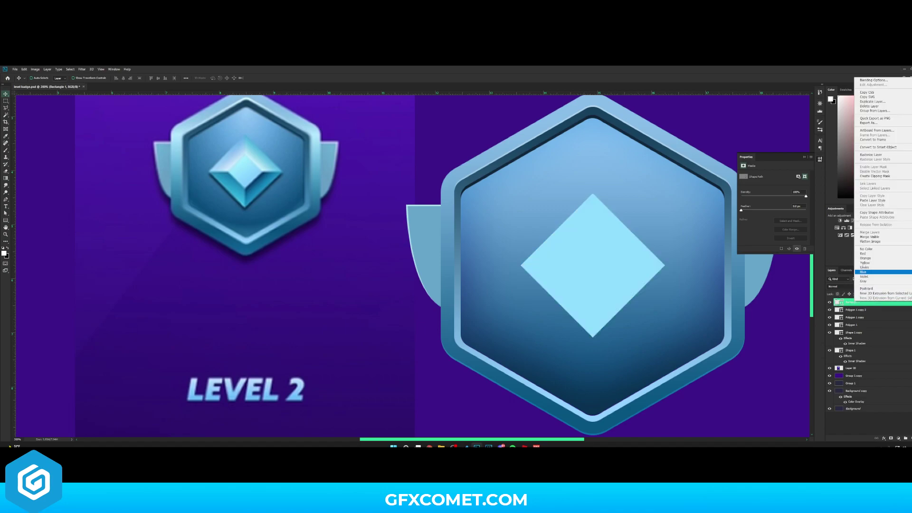
left_click(875, 80)
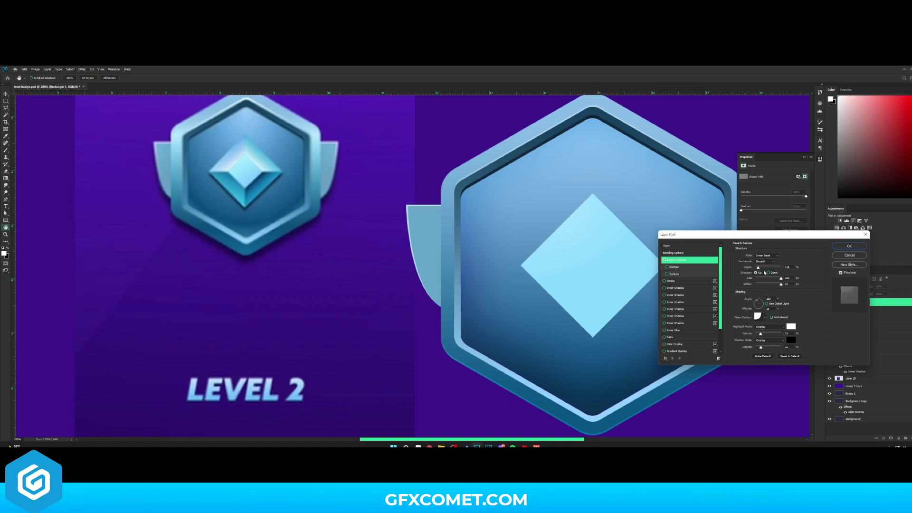
left_click_drag(758, 268, 766, 269)
left_click_drag(760, 333, 783, 346)
left_click_drag(781, 278, 757, 301)
left_click(769, 326)
left_click(770, 311)
left_click(770, 341)
left_click(771, 311)
Try several gloss contour presets on the diamond's bevel
left_click(765, 318)
left_click(767, 339)
left_click(732, 338)
left_click(741, 339)
left_click(748, 339)
left_click(758, 339)
left_click(775, 330)
left_click(758, 330)
left_click(749, 330)
Adjust the bevel's light angle, choose a gloss contour preset and set the technique to Chisel Hard
left_click_drag(759, 301, 758, 304)
left_click(765, 317)
left_click(739, 339)
left_click(741, 329)
left_click(765, 261)
left_click(763, 270)
Set the bevel's highlight mode to Overlay and shadow mode to Normal, and adjust both opacities for softer facets
left_click(769, 327)
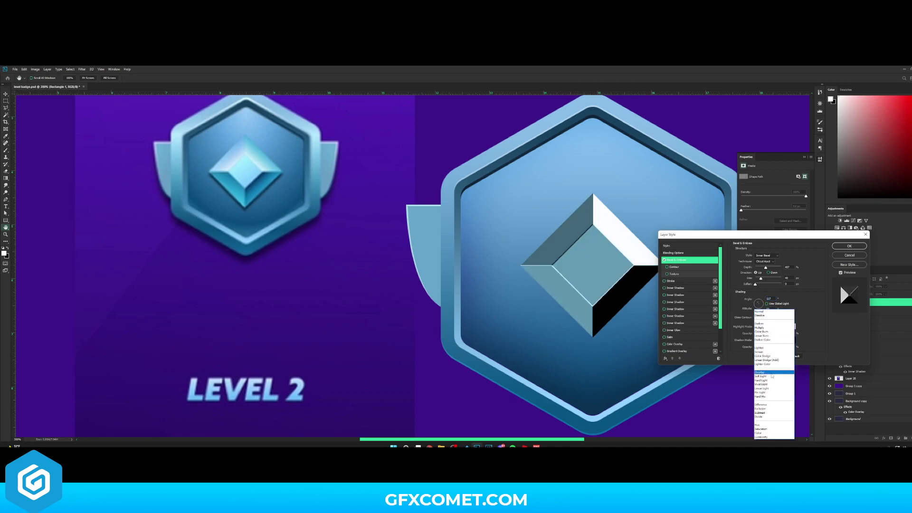
left_click(777, 352)
left_click(769, 340)
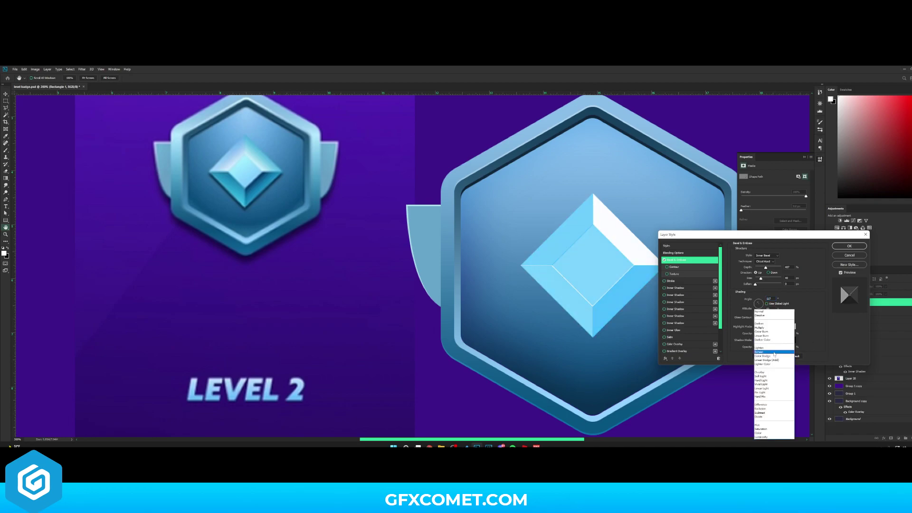
left_click(762, 311)
left_click_drag(779, 347, 764, 334)
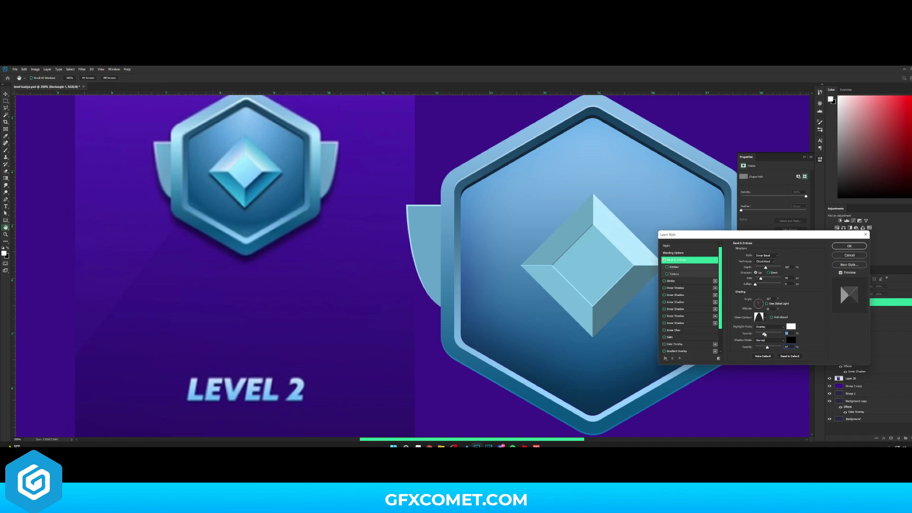
Add a black Drop Shadow to the diamond with reduced spread, size and opacity, and apply the layer style
scroll(673, 306, "down", 2)
left_click(674, 344)
left_click(789, 256)
left_click(689, 375)
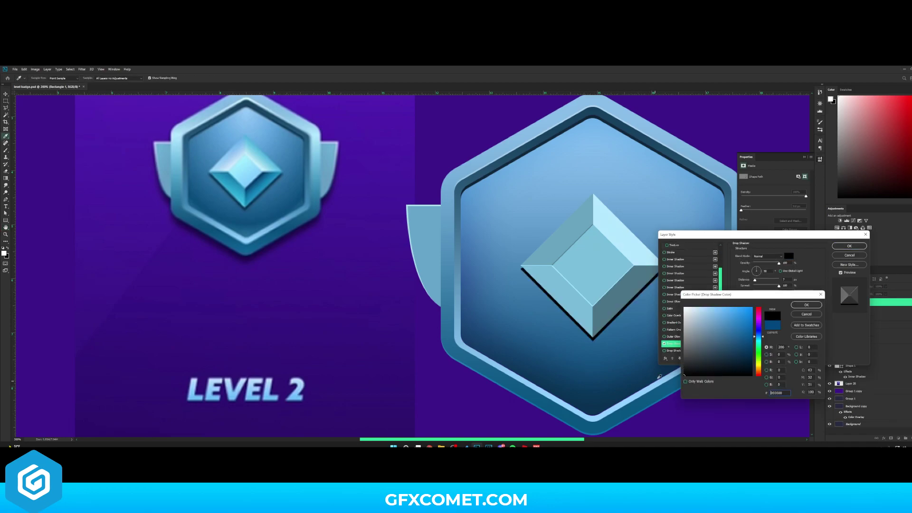
left_click(806, 305)
left_click_drag(779, 285, 754, 292)
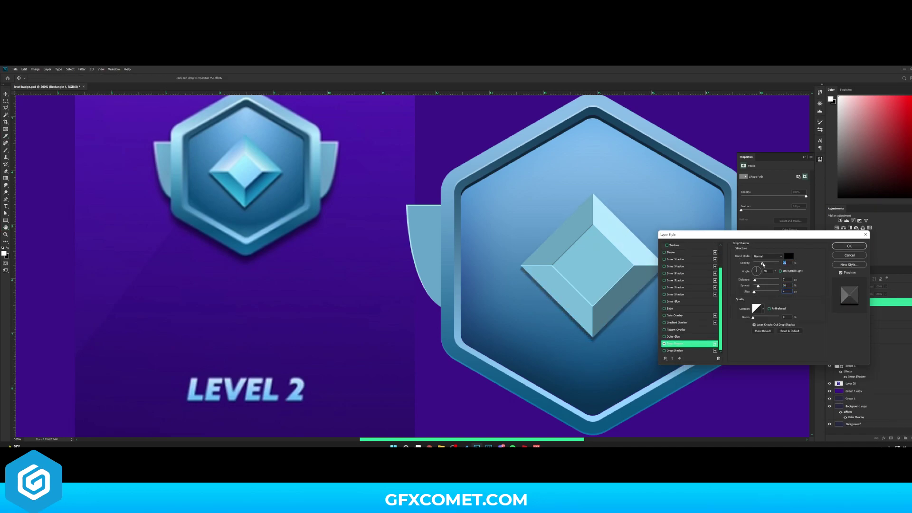
left_click(849, 245)
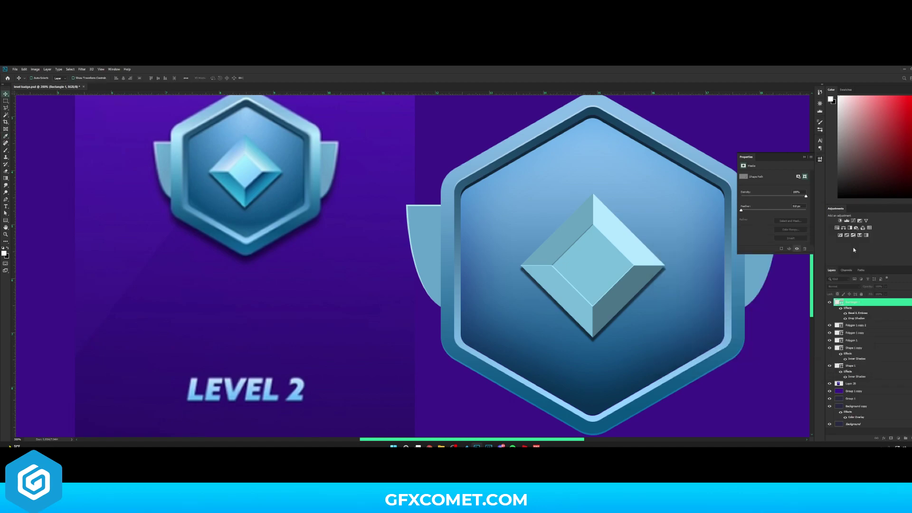
Collapse the diamond's effects list and add a new layer above it as a clipping mask
left_click(910, 302)
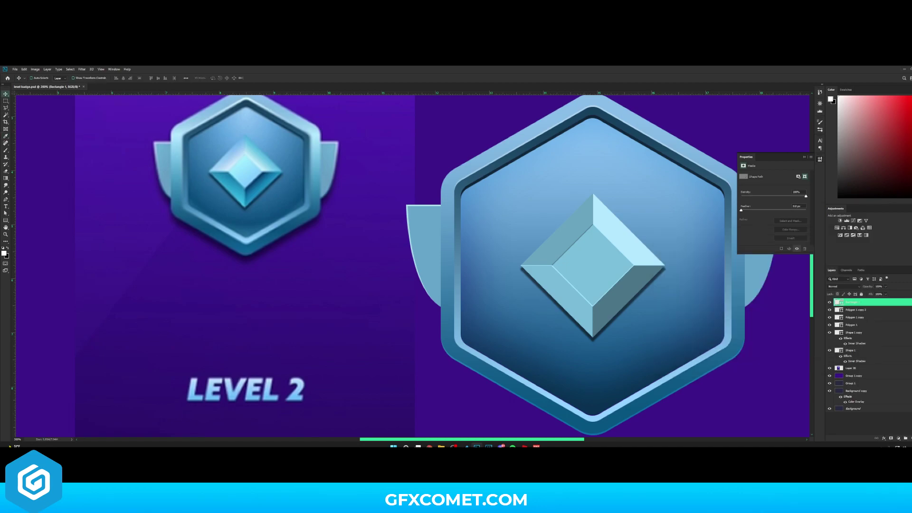
key("ctrl+shift+alt+n")
right_click(865, 304)
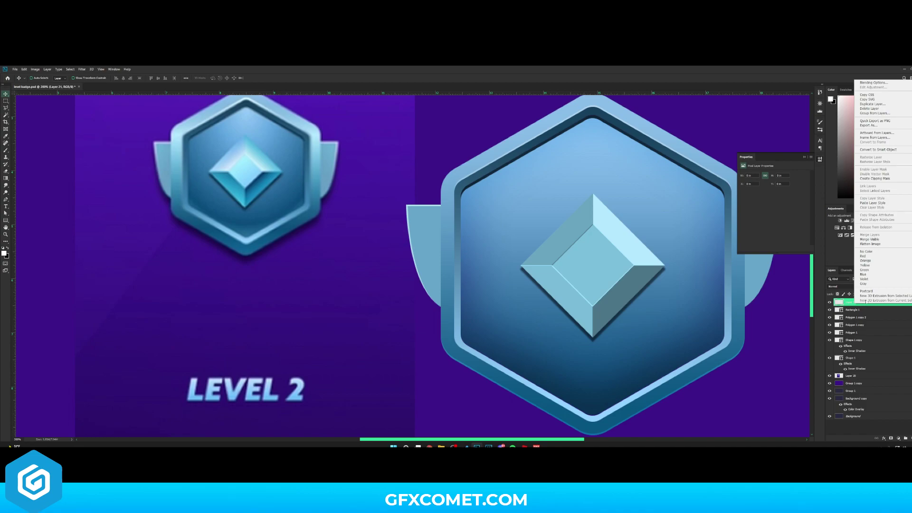
left_click(877, 179)
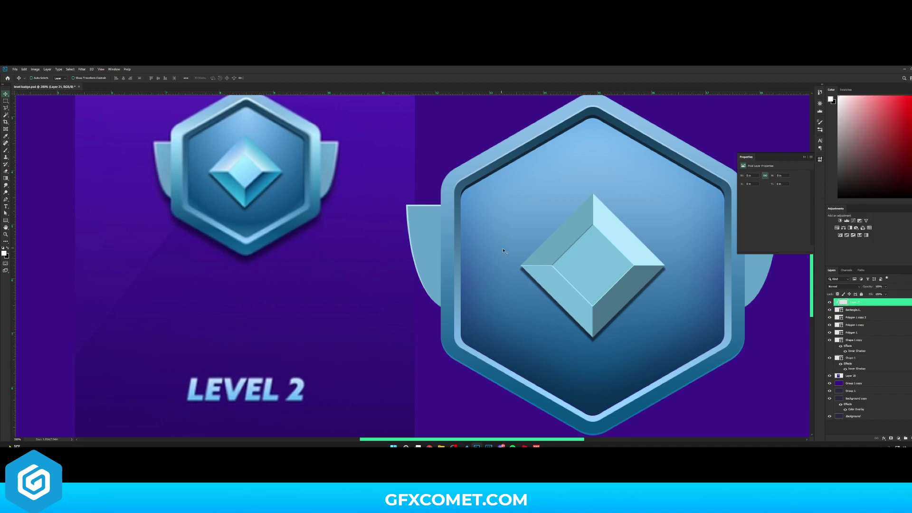
Raise the brush opacity and paint soft white over the gem's centre and facets on the clipped layer
key("b")
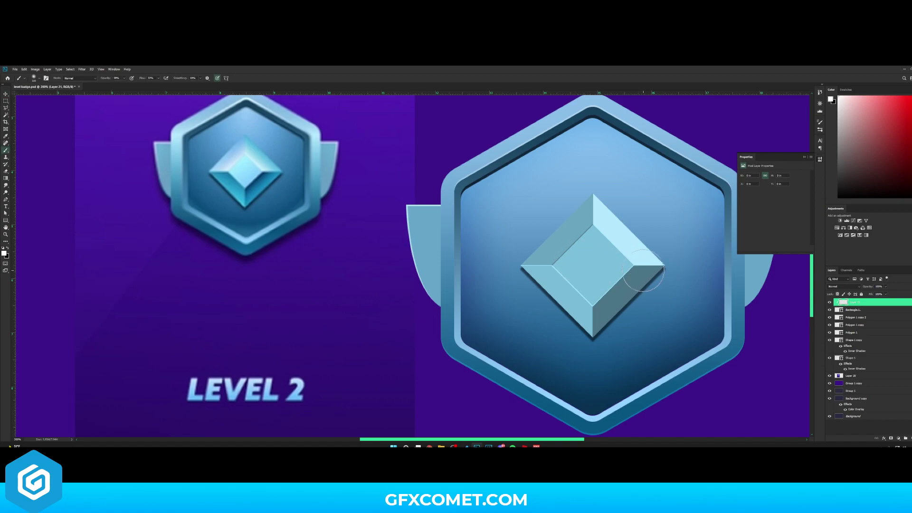
mouse_move(586, 250)
left_mouse_down()
mouse_move(574, 264)
mouse_move(593, 263)
left_mouse_up()
left_click_drag(104, 79, 115, 78)
mouse_move(624, 290)
left_mouse_down()
mouse_move(571, 249)
mouse_move(613, 295)
mouse_move(599, 249)
mouse_move(616, 243)
left_mouse_up()
mouse_move(602, 199)
left_mouse_down()
mouse_move(613, 214)
mouse_move(672, 228)
mouse_move(664, 295)
mouse_move(611, 326)
left_mouse_up()
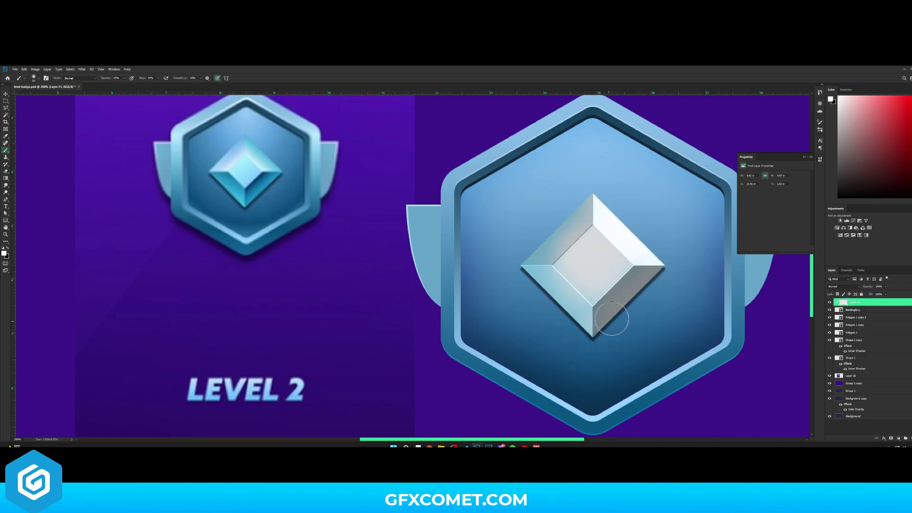
Alternate between black and white to brush soft shading and highlights across the gem's centre and lower facets
key("x")
mouse_move(633, 270)
left_mouse_down()
mouse_move(573, 301)
mouse_move(549, 287)
left_mouse_up()
key("x")
key("x")
mouse_move(554, 271)
left_mouse_down()
mouse_move(575, 292)
mouse_move(616, 276)
left_mouse_up()
key("x")
key("bracketleft")
left_click(557, 264)
Try to paint a thin stroke along the gem's left bevel edge with a much smaller brush
key("x")
key("bracketleft")
key("bracketleft")
key("bracketleft")
key("bracketleft")
key("bracketleft")
key("bracketleft")
key("bracketleft")
left_click_drag(551, 266, 520, 267)
key("ctrl+z")
key("ctrl+z")
key("x")
Blur the painted gem layer slightly and set its blend mode to Overlay
key("v")
left_click(82, 69)
left_click(178, 153)
left_click_drag(720, 328, 717, 328)
left_click(766, 255)
left_click(844, 286)
left_click(847, 355)
left_click(37, 69)
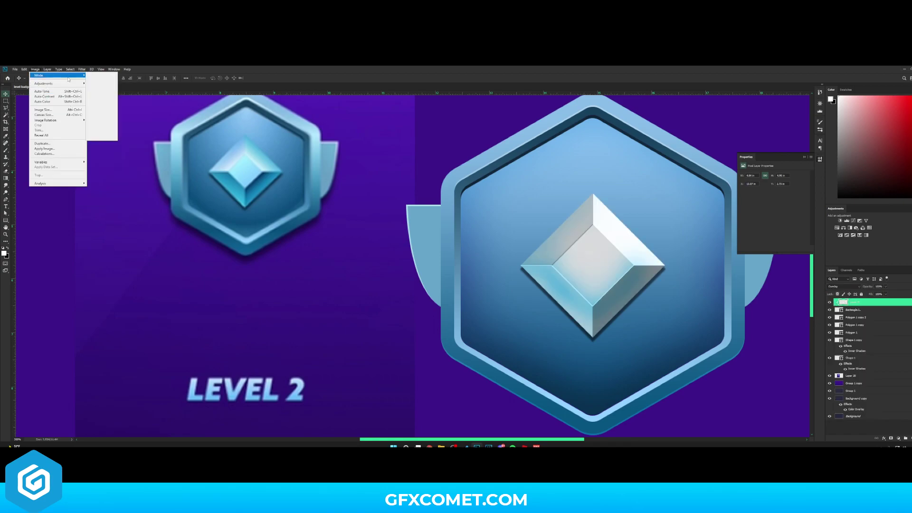
left_click(36, 68)
Rasterize the layer style of the gem's base shape layer
right_click(854, 310)
left_click(898, 168)
key("ctrl+z")
right_click(854, 310)
left_click(888, 167)
Compare the gem with and without the painted Overlay layer, and lower that layer's opacity
left_click(830, 302)
left_click(829, 303)
left_click(855, 302)
mouse_move(868, 287)
left_mouse_down()
mouse_move(793, 287)
mouse_move(803, 286)
left_mouse_up()
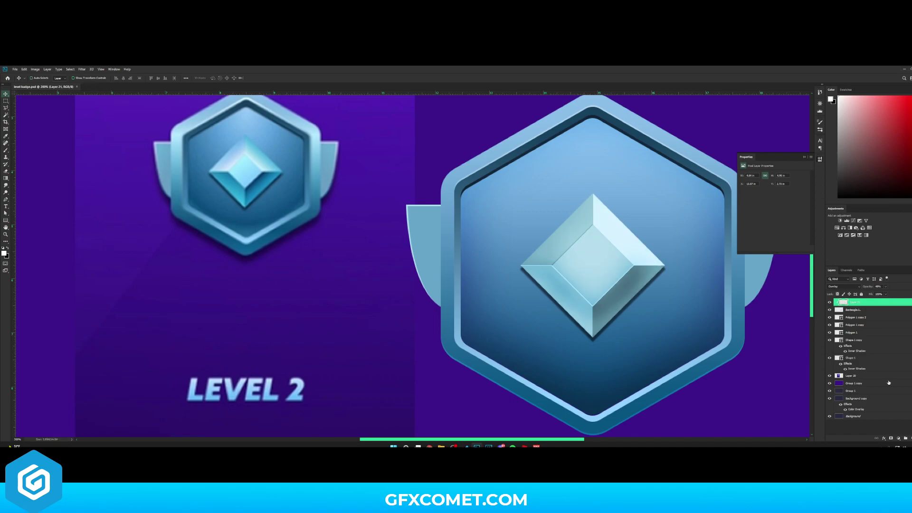
Add another layer clipped to the gem and outline its lower-right facet with the Polygonal Lasso
left_click(911, 438)
left_click(874, 306, "alt")
left_click(6, 108)
left_click(592, 337)
left_click(592, 306)
left_click(634, 265)
left_click(675, 266)
left_click(682, 309)
left_click(648, 343)
double_click(595, 346)
Brush black along the selected facet's inner edge and white along its outer edge, and deselect
key("b")
key("x")
mouse_move(596, 304)
left_mouse_down()
mouse_move(626, 276)
mouse_move(602, 296)
left_mouse_up()
key("bracketright")
key("bracketright")
key("x")
left_click_drag(675, 273, 574, 361)
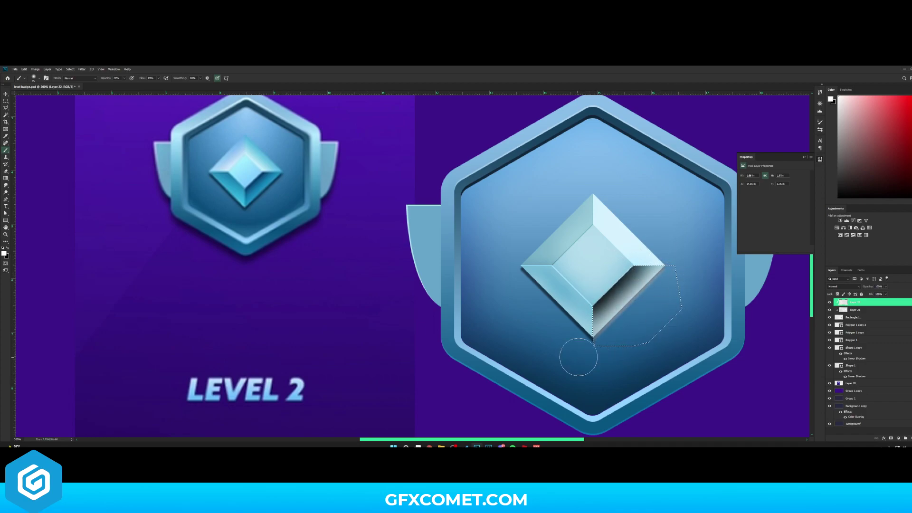
key("ctrl+d")
Set the lower-right facet's shading layer to Overlay and reduce its opacity
key("v")
left_click(843, 286)
left_click(840, 352)
left_click_drag(870, 287, 780, 287)
Add a new clipped layer on top, duplicate the facet shading layer and clip the copy to the gem
scroll(711, 330, "up", 3)
key("ctrl+shift+alt+n")
left_click(869, 305, "alt")
left_click(845, 310)
key("ctrl+j")
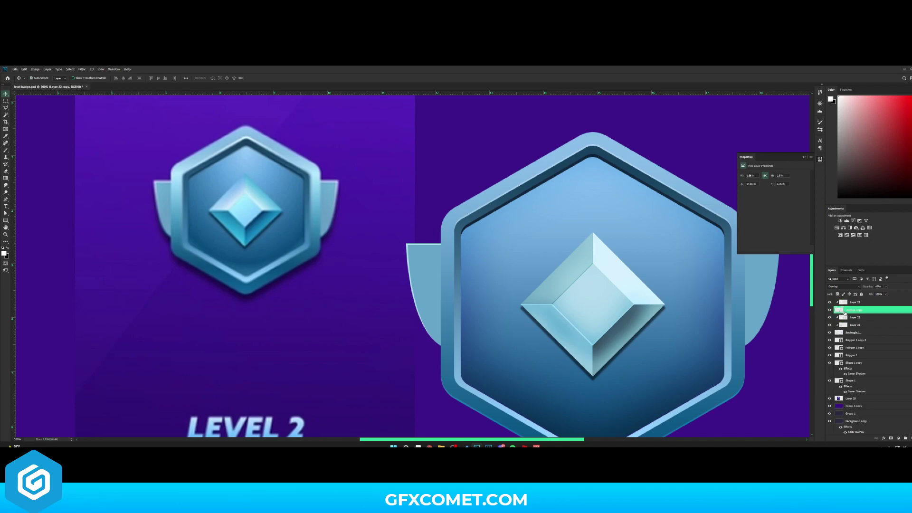
left_click(845, 313, "alt")
Use Hue/Saturation on the gem's base layer to strongly raise its saturation and slightly lower its lightness
left_click(854, 332)
key("ctrl+u")
left_click_drag(609, 138, 535, 135)
mouse_move(532, 187)
left_mouse_down()
mouse_move(546, 187)
mouse_move(529, 200)
mouse_move(549, 187)
left_mouse_up()
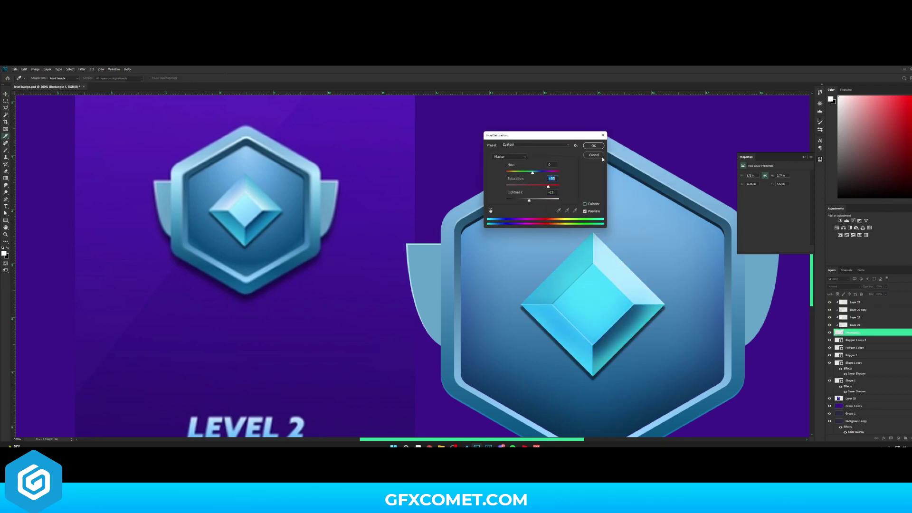
key("Return")
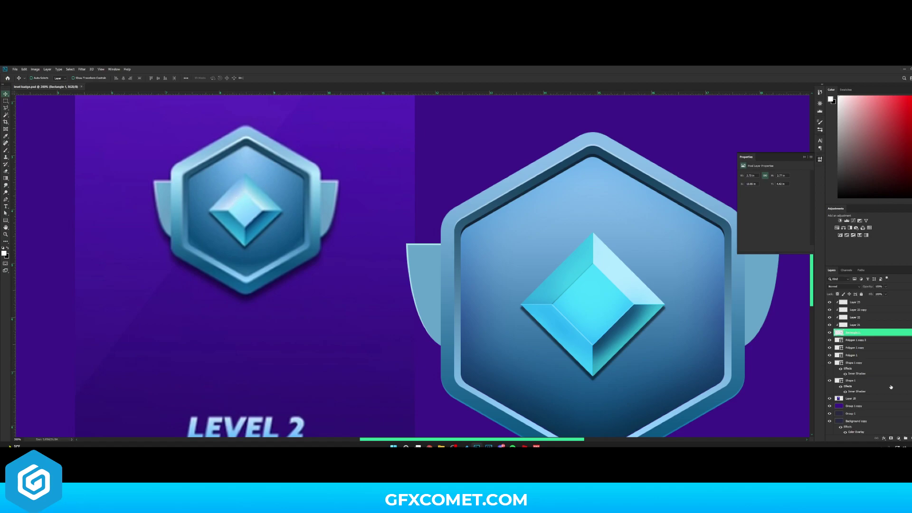
On a new layer clipped directly above the gem base, lasso the upper-left facet and brush a soft white highlight into it
left_click(911, 438)
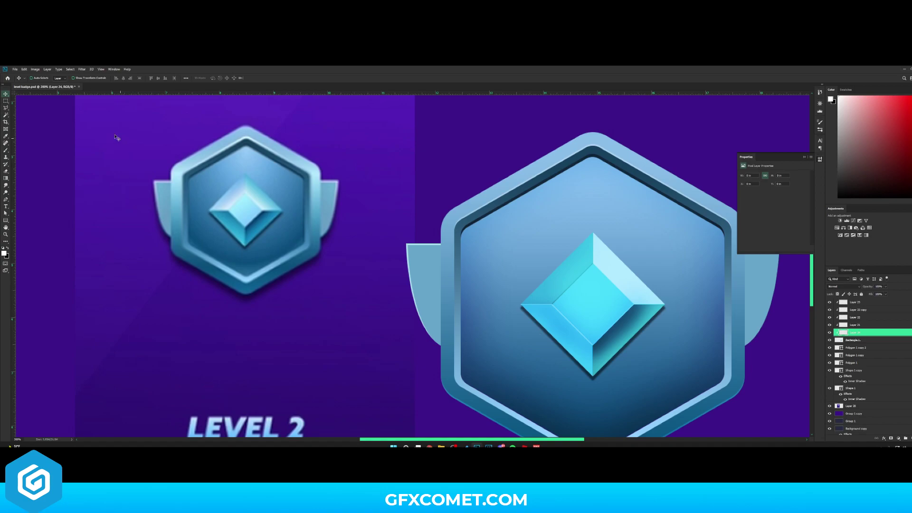
left_click(7, 108)
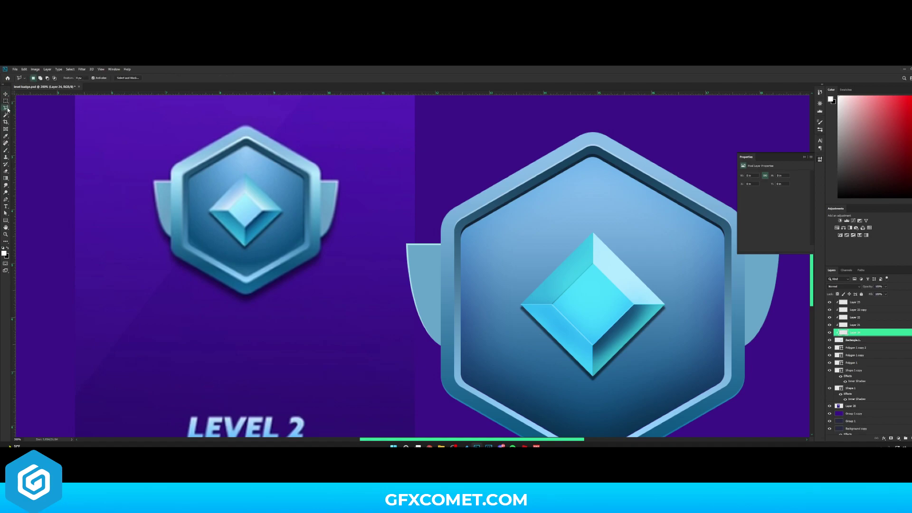
left_click(519, 305)
left_click(593, 265)
left_click(496, 257)
left_click(496, 291)
left_click(519, 305)
key("b")
mouse_move(557, 319)
left_mouse_down()
mouse_move(587, 285)
mouse_move(526, 335)
mouse_move(627, 245)
mouse_move(436, 396)
left_mouse_up()
key("ctrl+d")
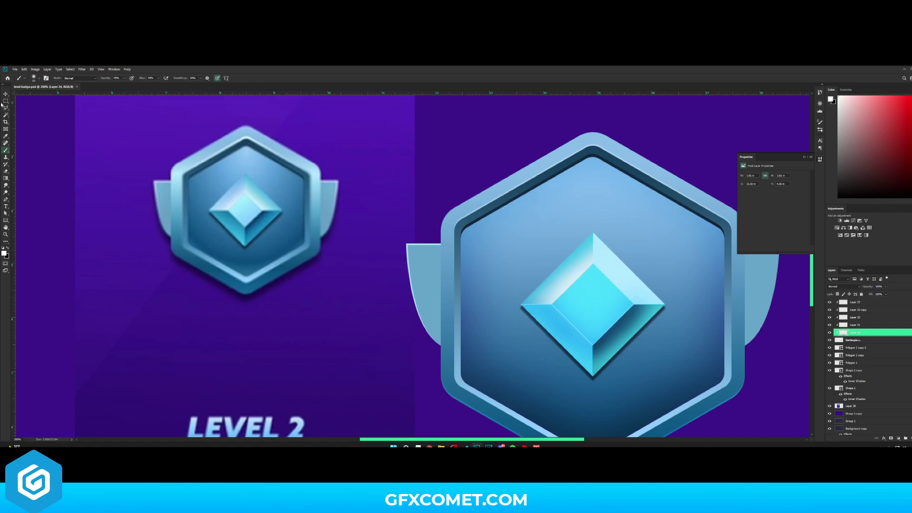
Lasso the gem's upper-right facet, brush a soft white highlight into it and deselect
key("l")
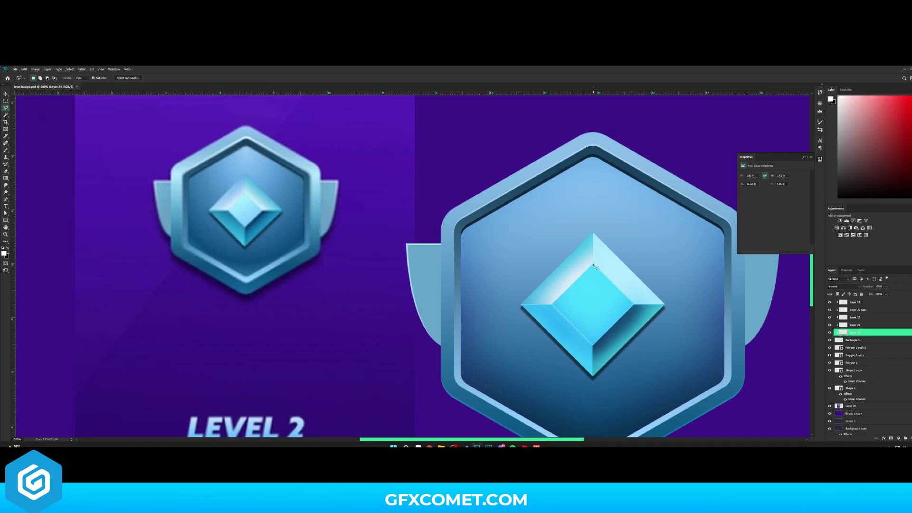
left_click(633, 304)
left_click(675, 303)
double_click(595, 265)
key("b")
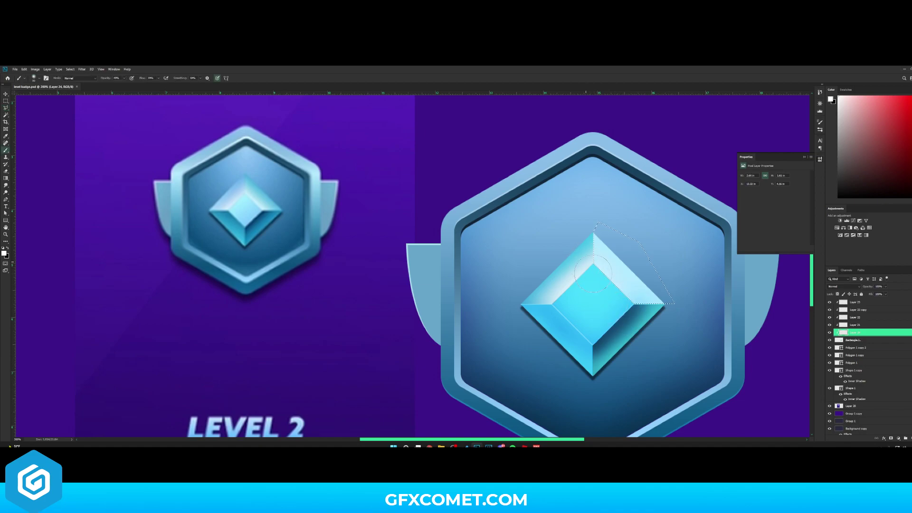
left_click_drag(611, 291, 632, 326)
key("ctrl+d")
key("v")
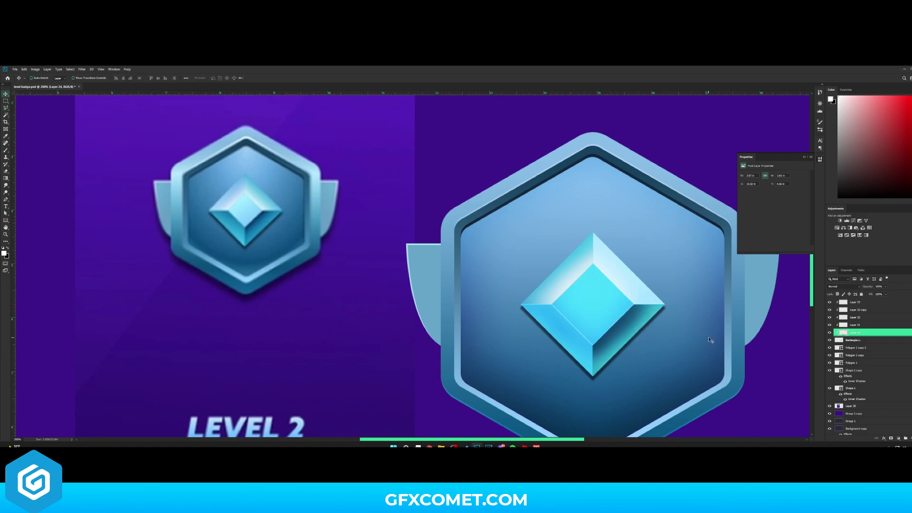
Set both clipped facet highlight layers directly above the gem base to Overlay blending and save the file
left_click(873, 325, "shift")
left_click_drag(867, 286, 868, 288)
left_click_drag(874, 288, 893, 290)
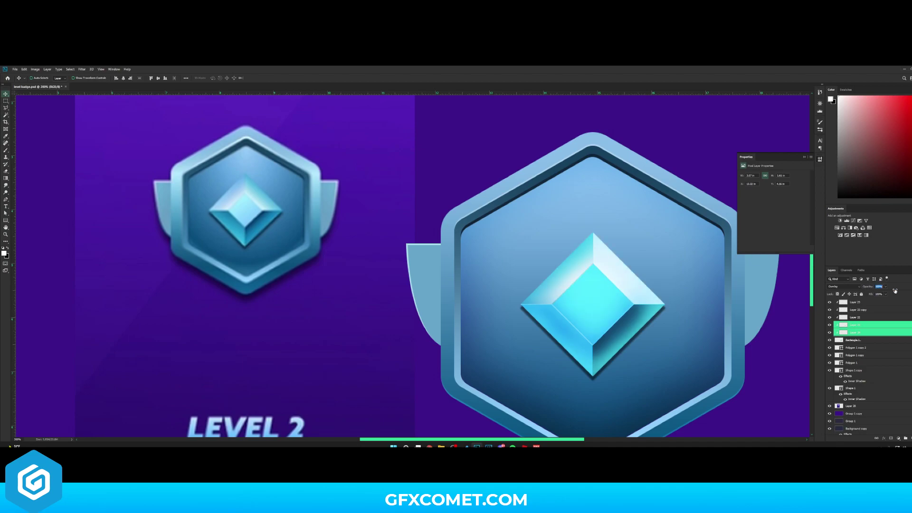
key("ctrl+minus")
key("ctrl+s")
Hide the reference card layer, group all the badge layers and duplicate the group
left_click(877, 303)
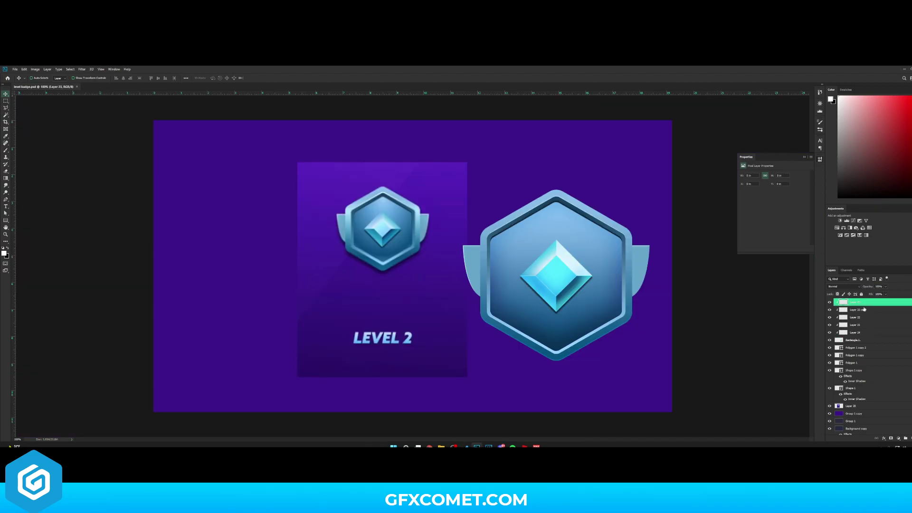
left_click(830, 407)
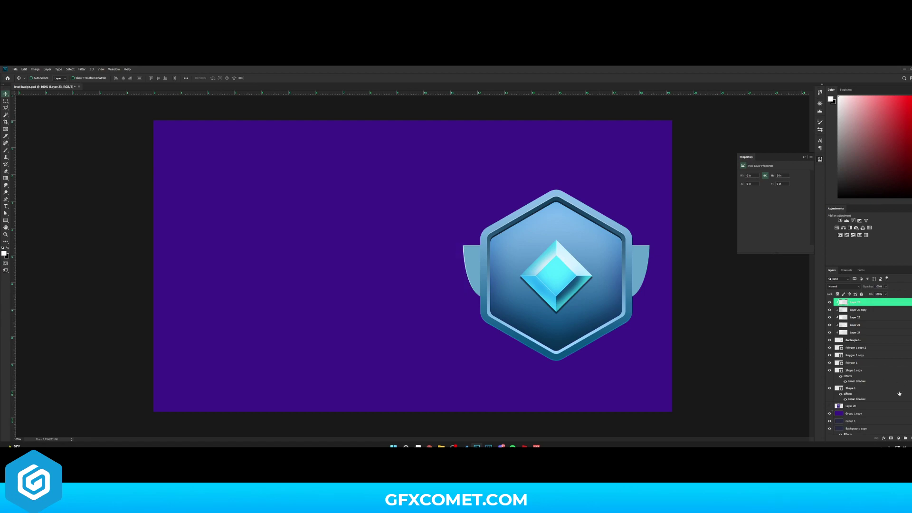
left_click(873, 389, "shift")
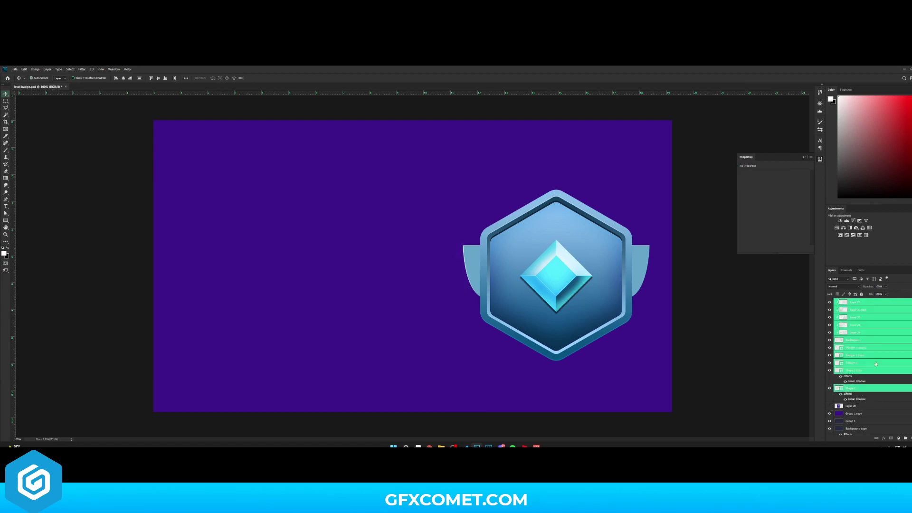
key("ctrl+g")
key("ctrl+j")
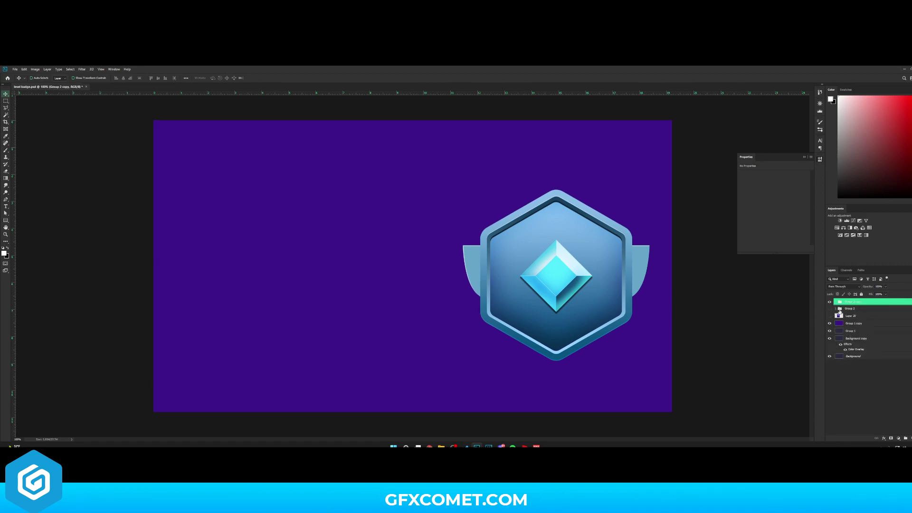
Convert the duplicated badge group to a smart object, move it to the centre of the canvas and save the file
right_click(870, 304)
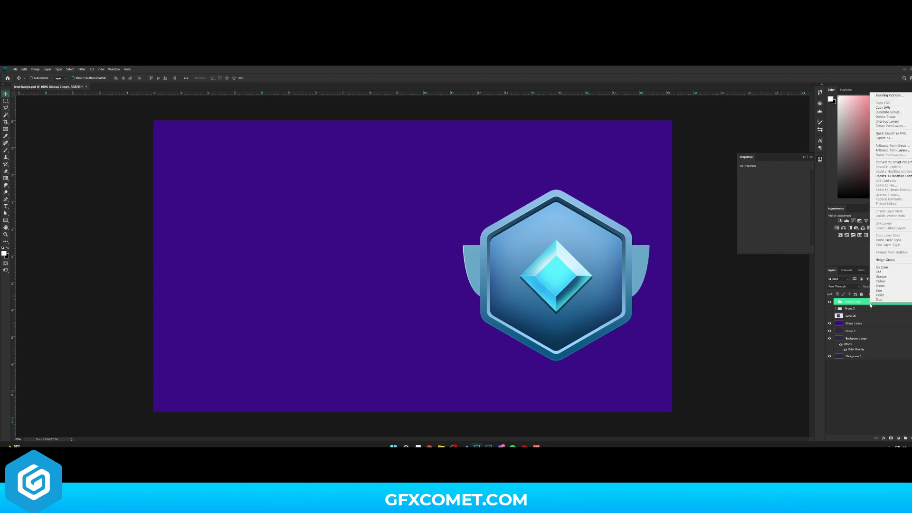
left_click(891, 162)
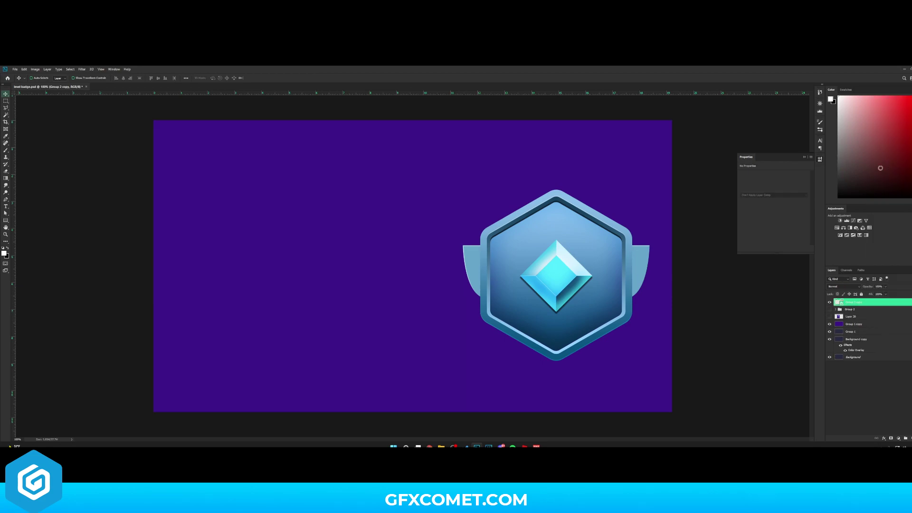
left_click_drag(613, 300, 530, 297)
key("ctrl+s")
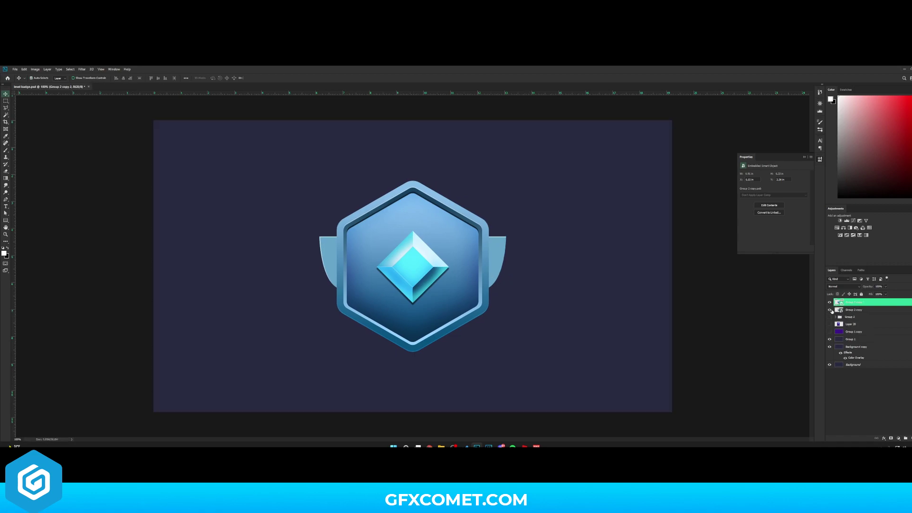
Hide the lower smart object copy and give the top one a reduced-opacity, blended black-to-white Gradient Overlay plus a Drop Shadow
left_click(829, 310)
double_click(878, 302)
left_click(689, 351)
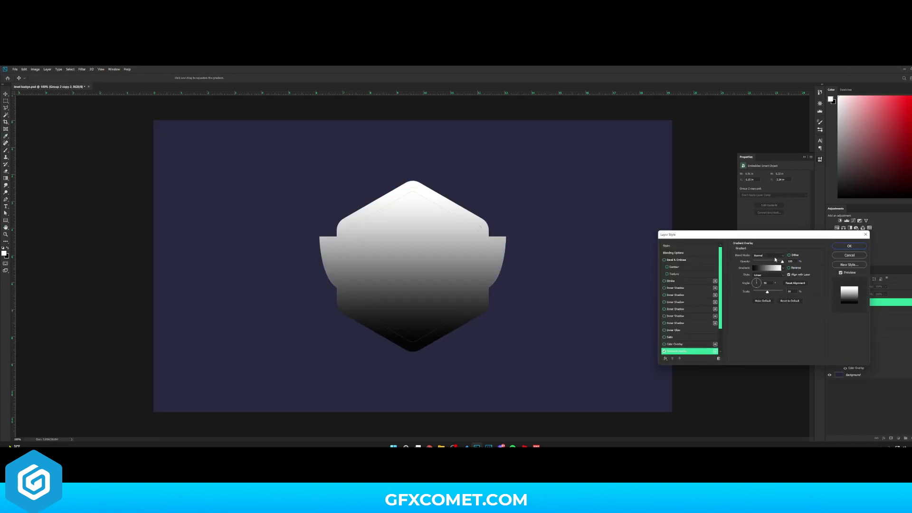
left_click(767, 255)
left_click(763, 321)
left_click_drag(782, 262, 762, 263)
scroll(692, 343, "down", 1)
scroll(692, 343, "down", 1)
left_click(692, 343)
left_click(849, 245)
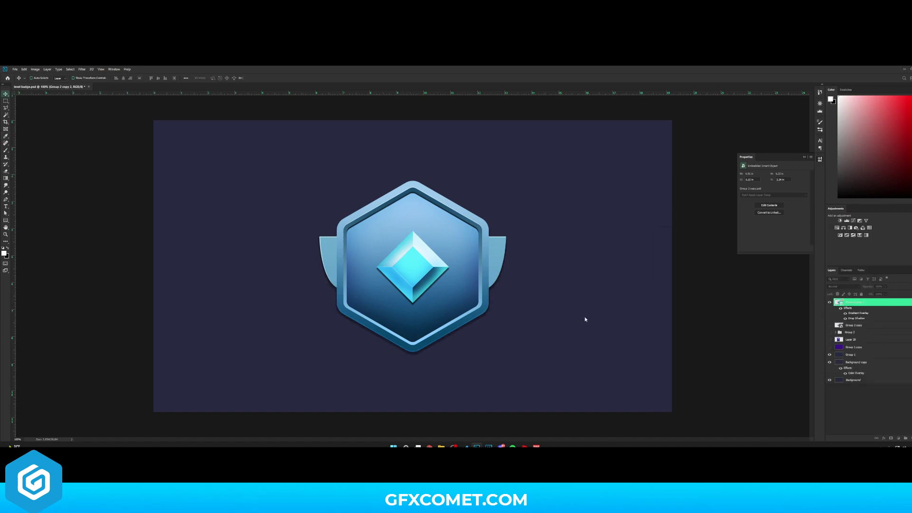
Scale the styled badge down proportionally around its centre to roughly two thirds of its size
key("ctrl+t")
left_click_drag(506, 181, 476, 208)
key("Return")
Place a copy of the badge beside the blue one and use Hue/Saturation to shift its hue to gold with an orange gem
left_click_drag(412, 267, 476, 262)
key("ctrl+u")
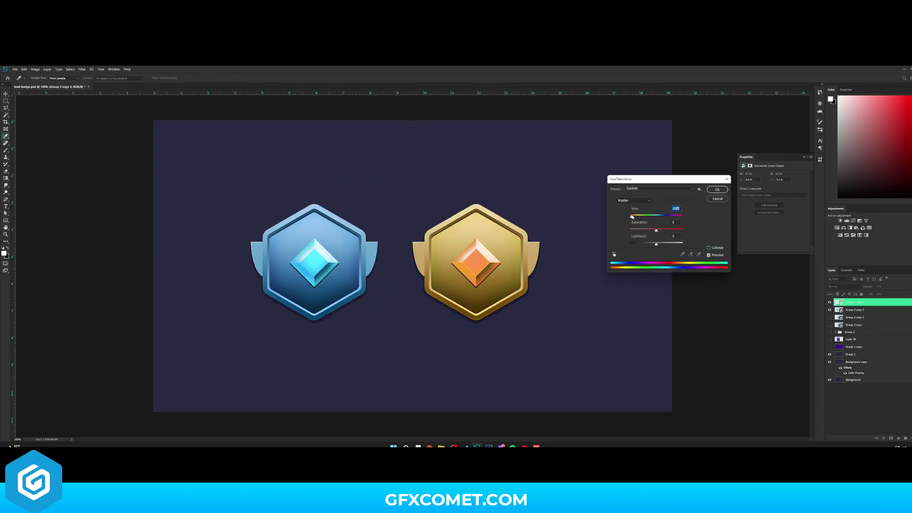